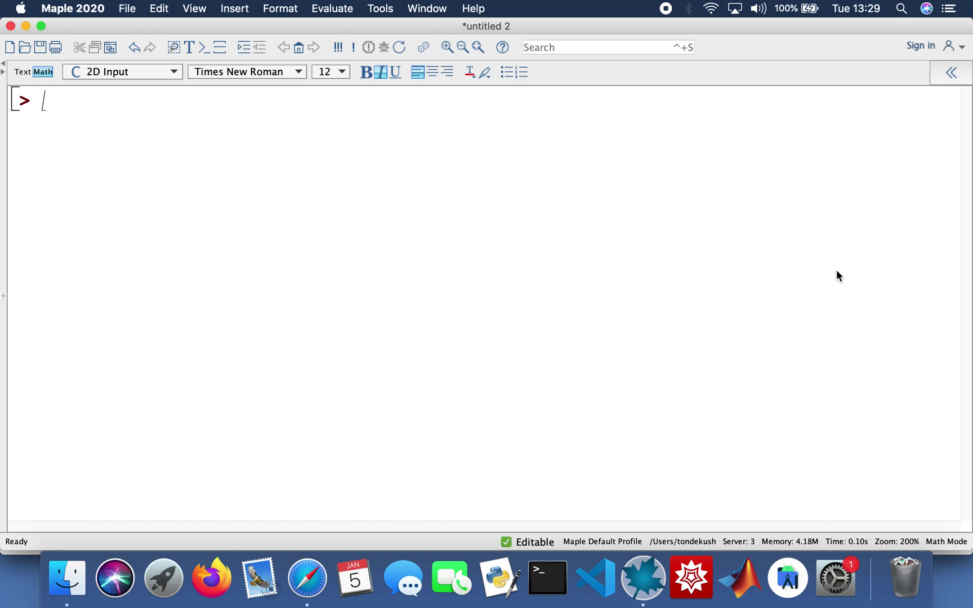
- Load the plots package with its output suppressed, using with(plots):
{"action": "type", "text": "with(ploy"}
{"action": "key", "text": "BackSpace"}
{"action": "type", "text": "ts):"}
{"action": "key", "text": "Return"}
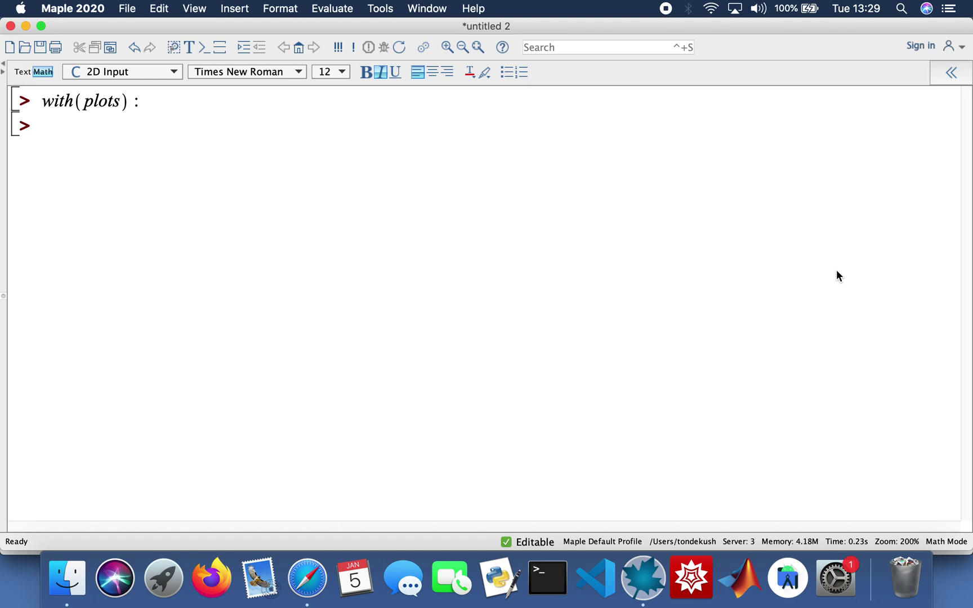
- Define the equation eq := y^sin(x) = sqrt(x) and evaluate it
{"action": "type", "text": "eq:"}
{"action": "type", "text": "="}
{"action": "type", "text": "y"}
{"action": "type", "text": "'"}
{"action": "type", "text": "sin"}
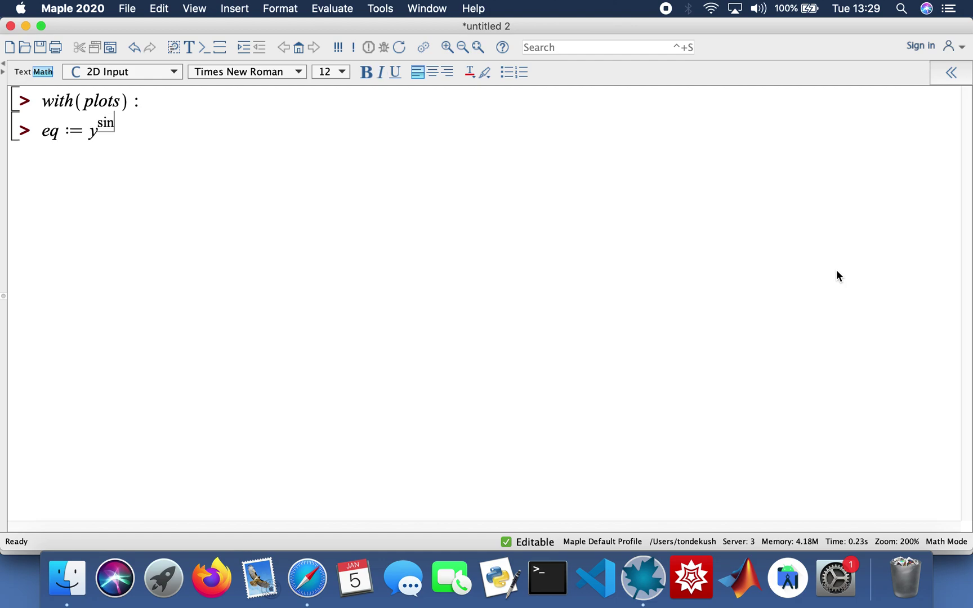
{"action": "type", "text": "(x)"}
{"action": "key", "text": "Right"}
{"action": "key", "text": "Right"}
{"action": "type", "text": "= sq"}
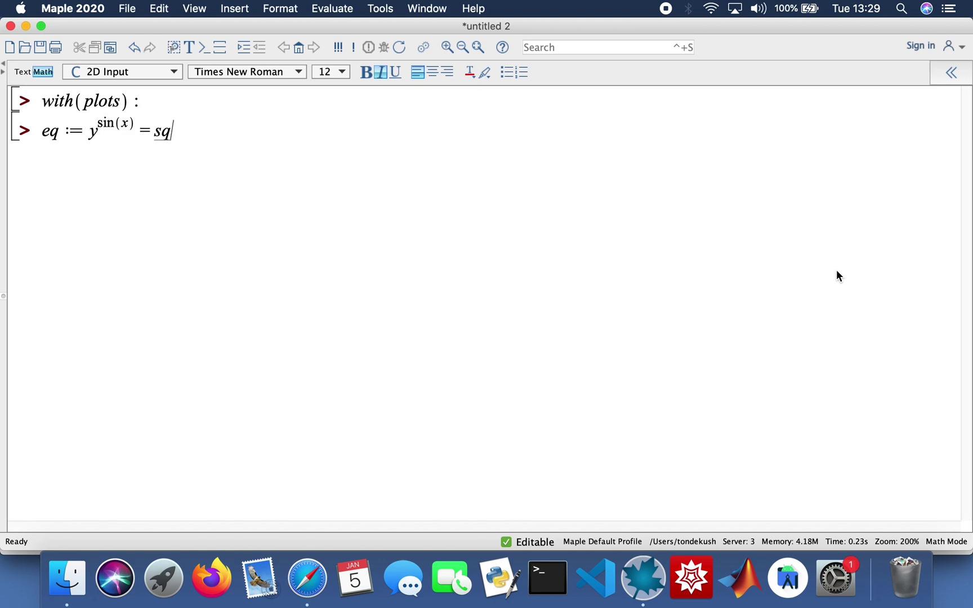
{"action": "type", "text": "rt(x)"}
{"action": "key", "text": "Return"}
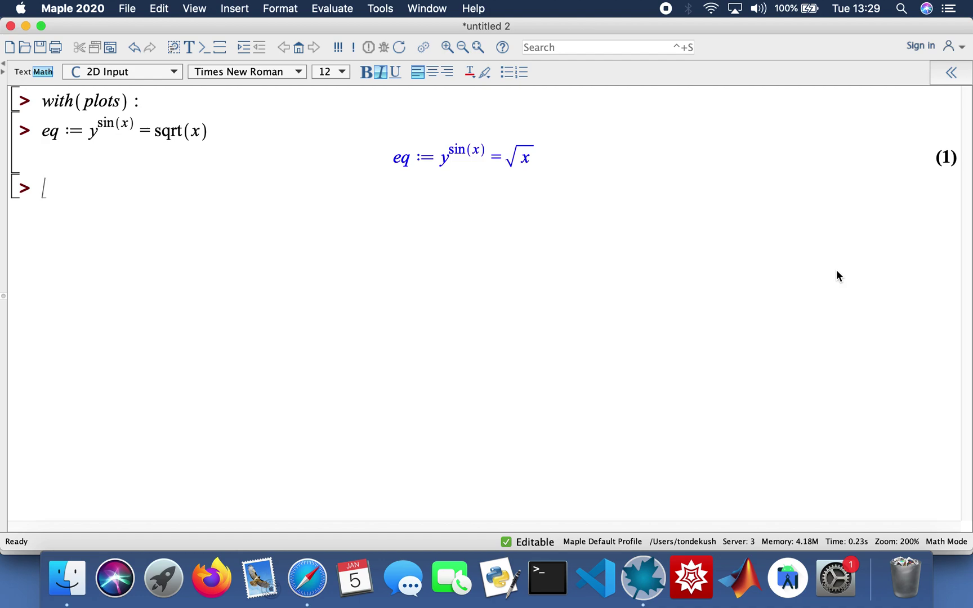
- Compute the implicit derivative of y with respect to x for eq, using implicitdiff(eq, y, x)
{"action": "type", "text": "implicitd"}
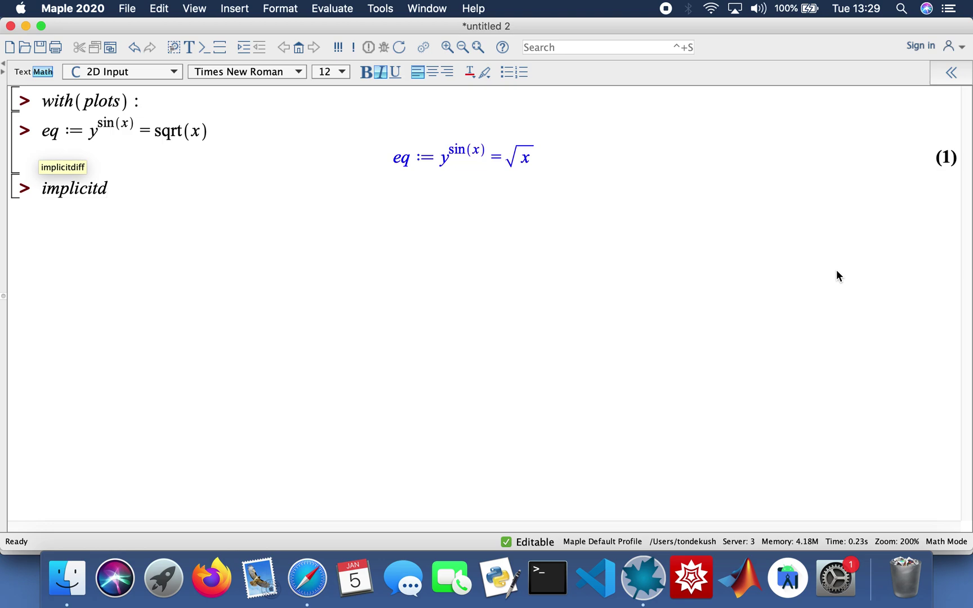
{"action": "type", "text": "iff("}
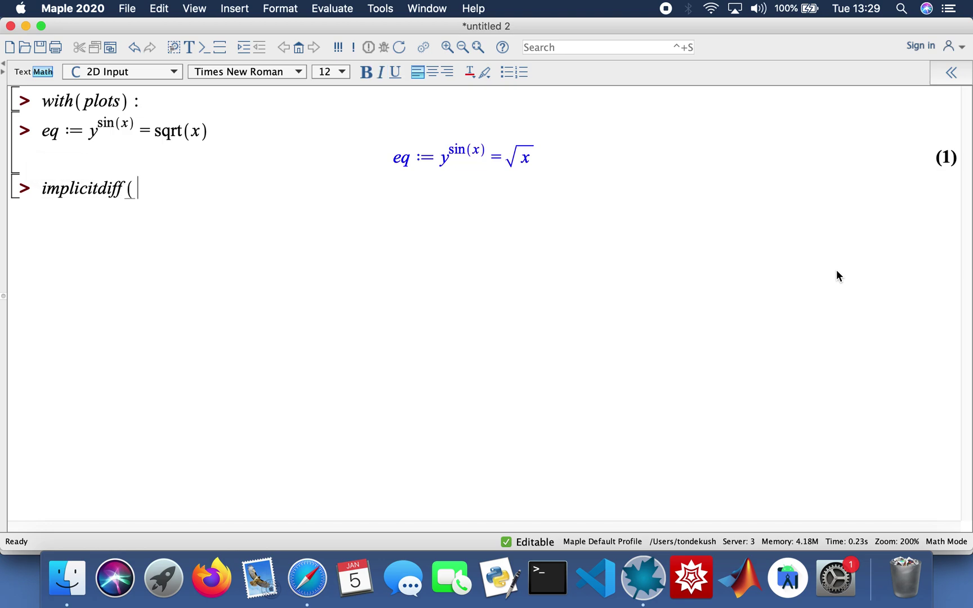
{"action": "type", "text": "eq"}
{"action": "key", "text": "BackSpace"}
{"action": "type", "text": "eq, y, x)"}
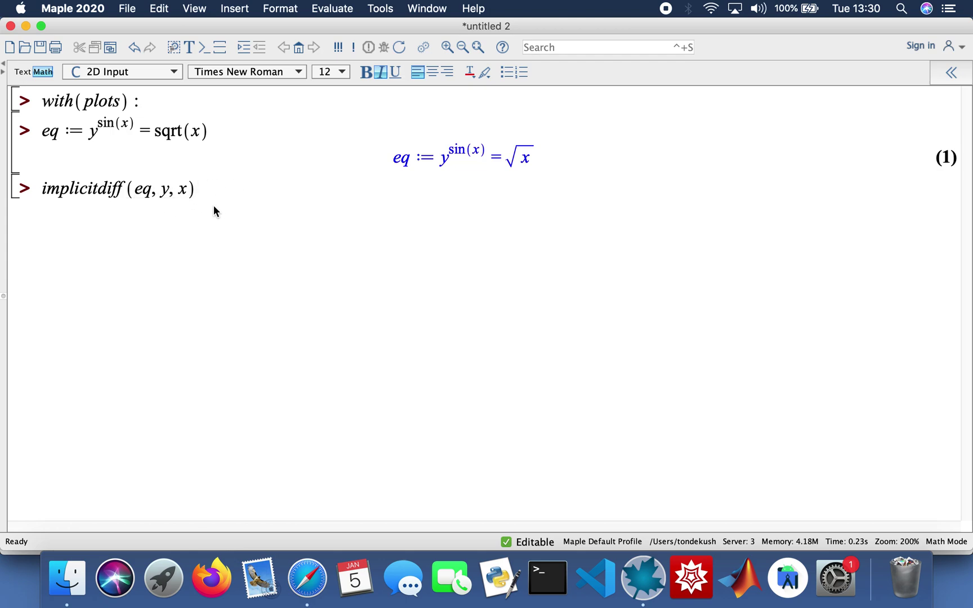
{"action": "key", "text": "Return"}
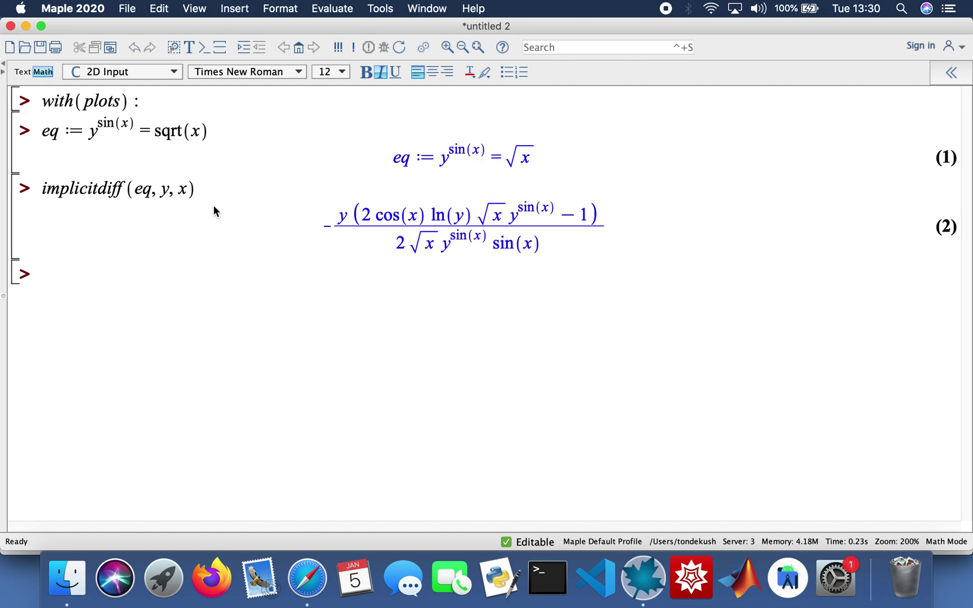
- Compute the implicit derivative of x with respect to y for eq, using implicitdiff(eq, x, y)
{"action": "type", "text": "impl"}
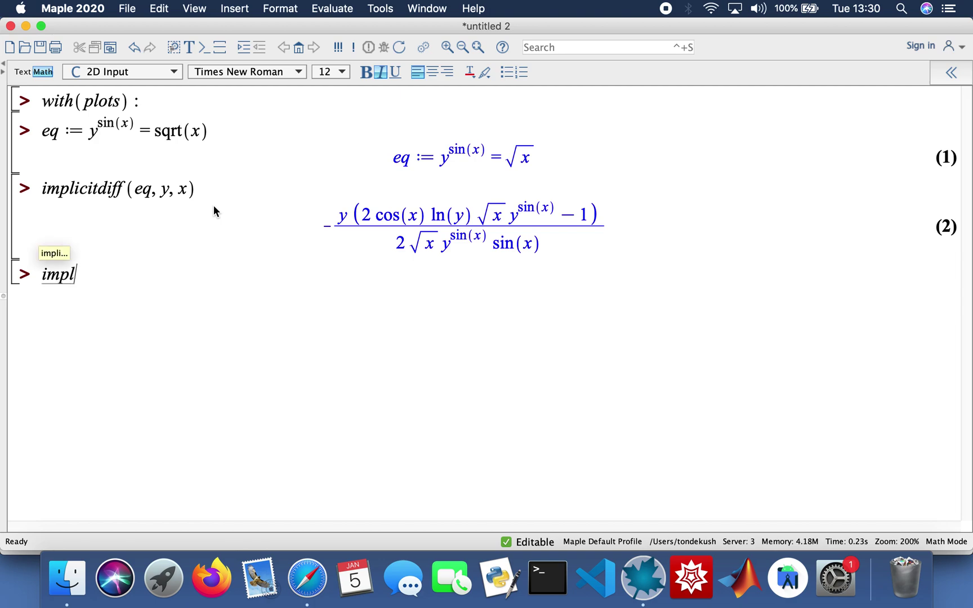
{"action": "type", "text": "icitd"}
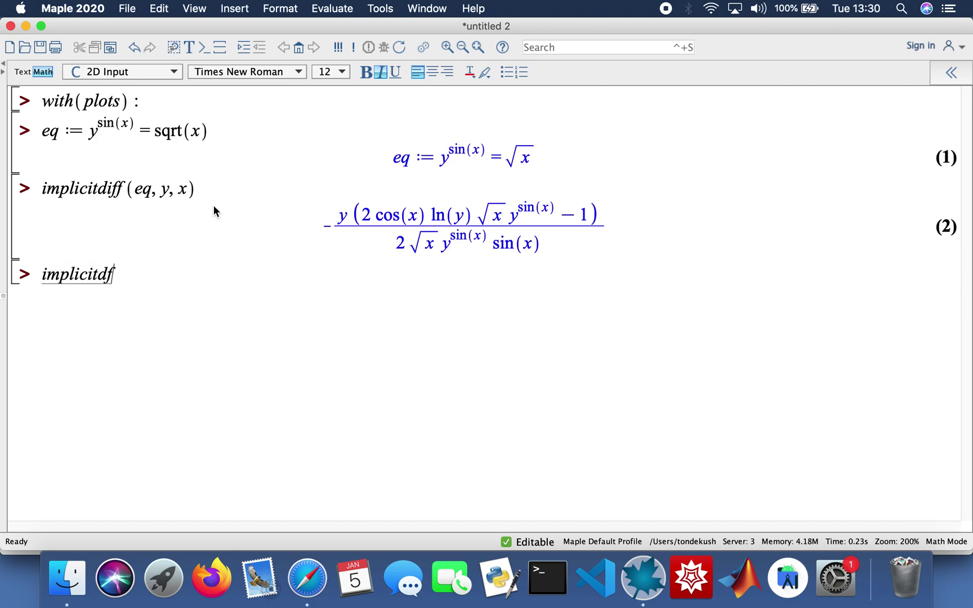
{"action": "type", "text": "iff(eq"}
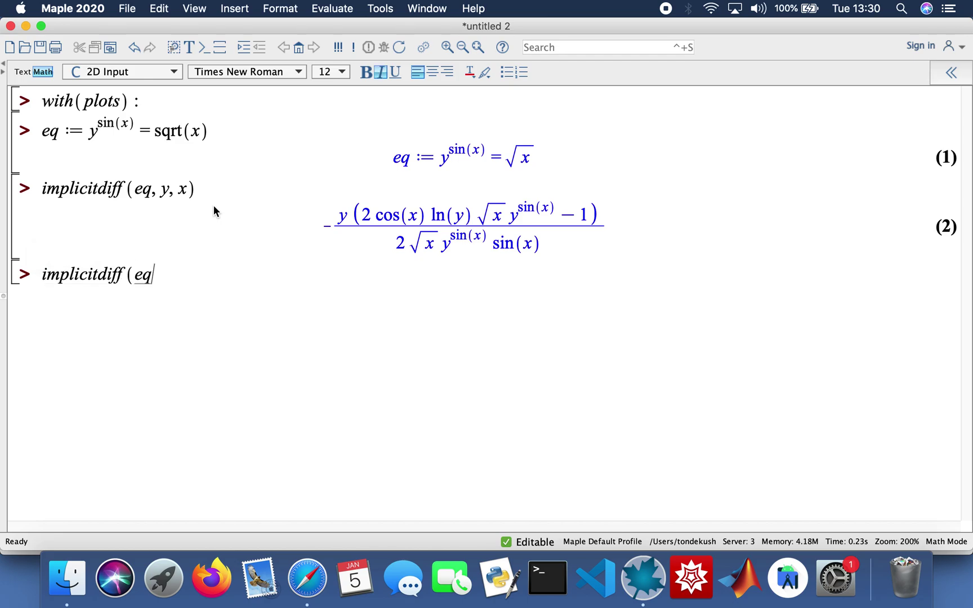
{"action": "type", "text": ", x, y)"}
{"action": "key", "text": "Return"}
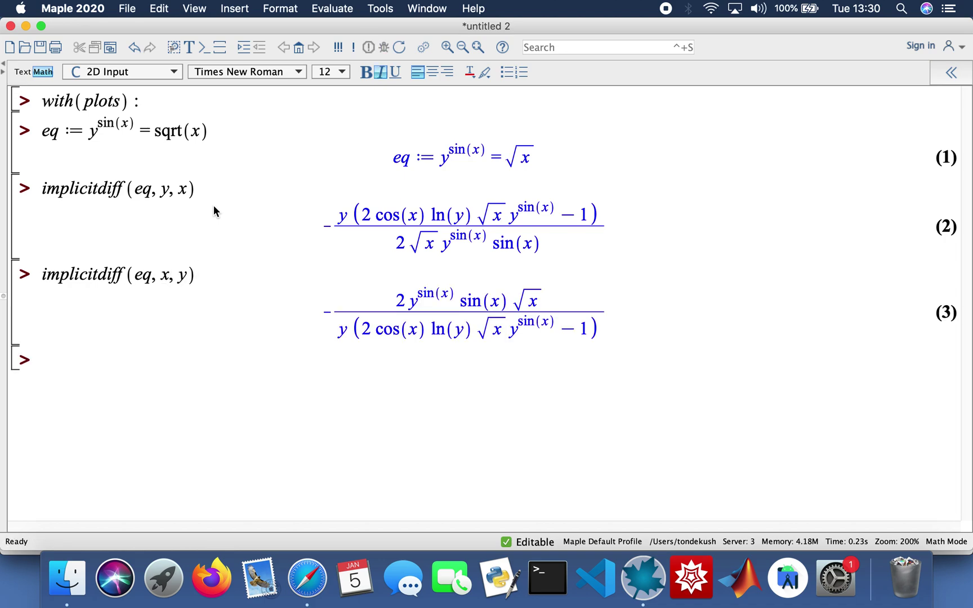
- Plot eq implicitly over x = -2..2 and y = -2..2 with implicitplot
{"action": "type", "text": "implicitp"}
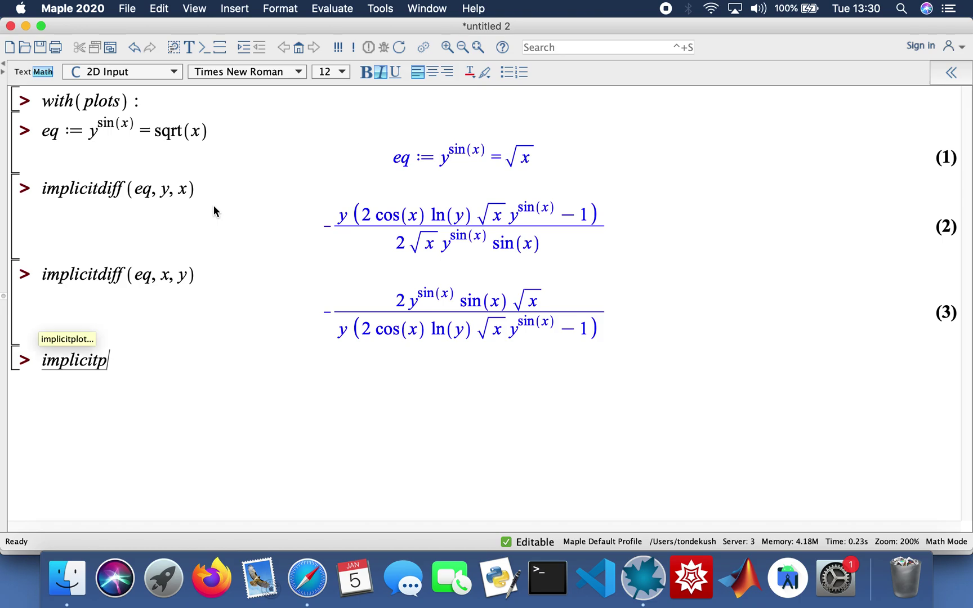
{"action": "type", "text": "lot("}
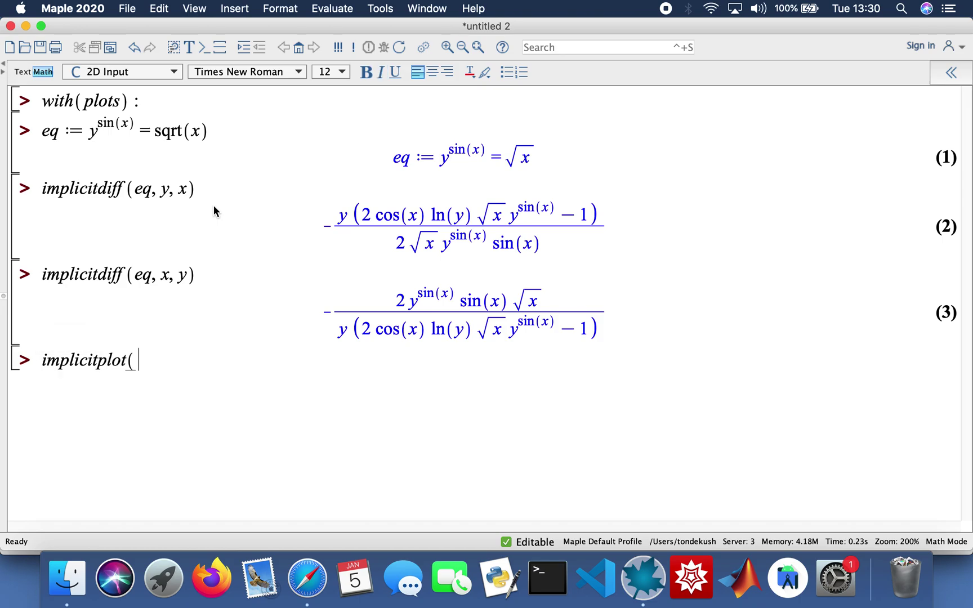
{"action": "type", "text": "eq, x=-2..2, y=-2.22"}
{"action": "key", "text": "BackSpace"}
{"action": "key", "text": "BackSpace"}
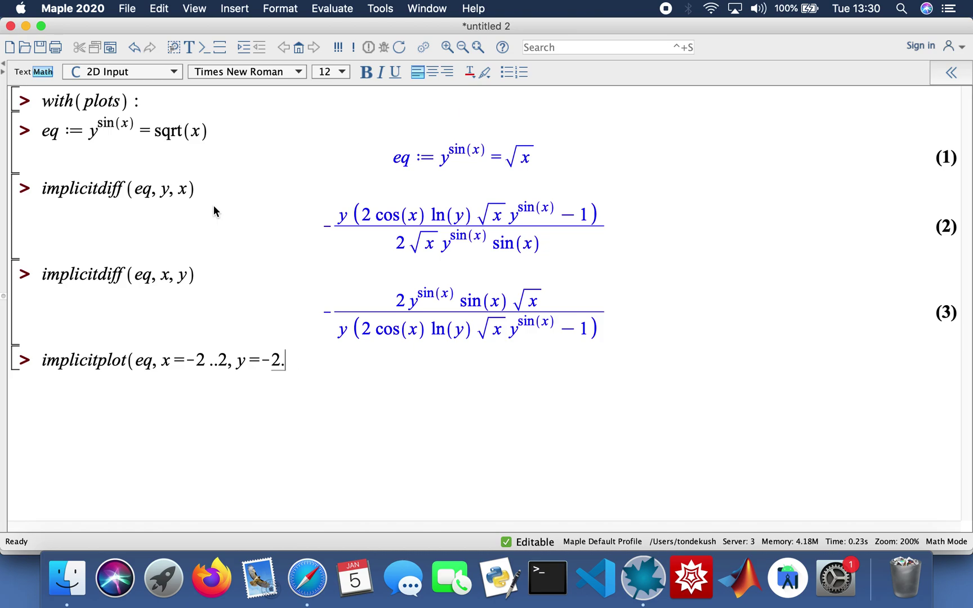
{"action": "type", "text": ".2)"}
{"action": "key", "text": "Return"}
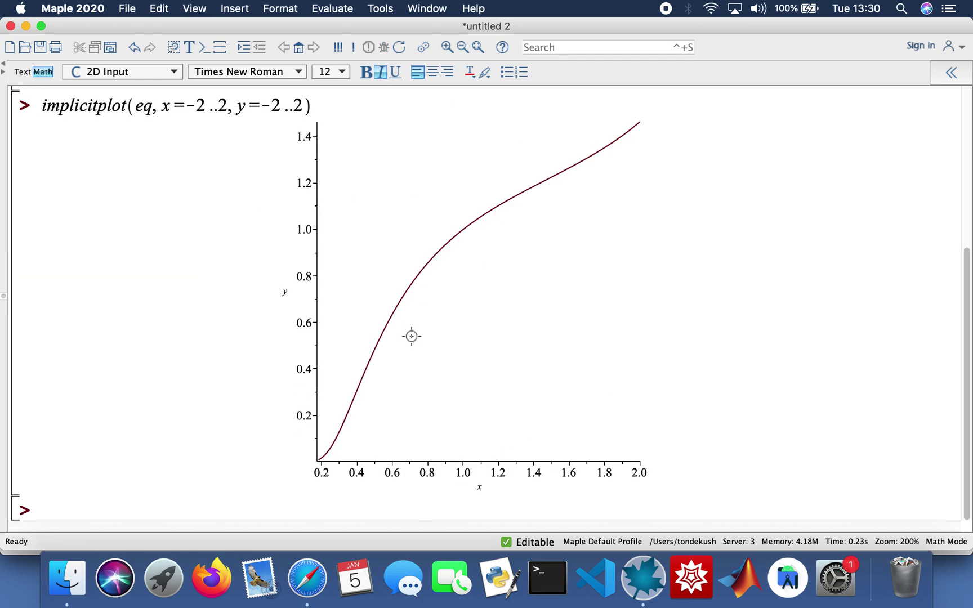
- Define a second equation z := 2x·y = 2 below the plot and evaluate it
{"action": "scroll", "coordinate": [366, 295], "scroll_direction": "up", "scroll_amount": 5}
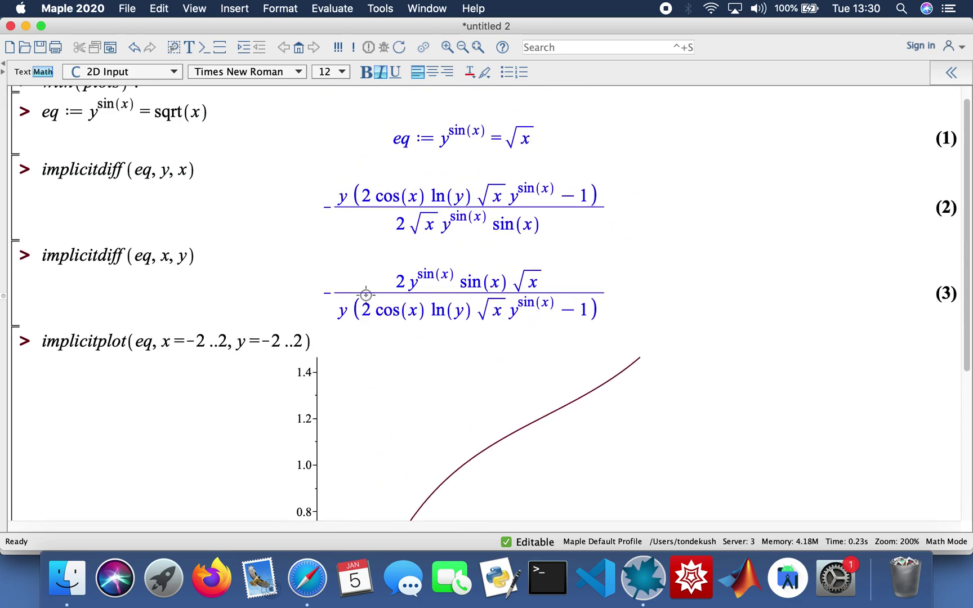
{"action": "scroll", "coordinate": [366, 295], "scroll_direction": "down", "scroll_amount": 5}
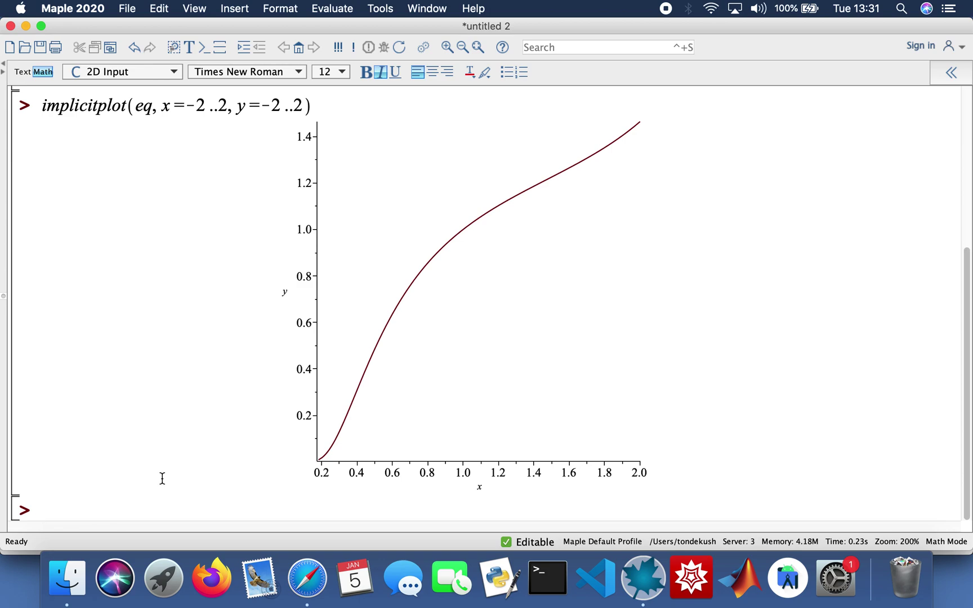
{"action": "type", "text": "z:="}
{"action": "type", "text": "2"}
{"action": "type", "text": "x8"}
{"action": "key", "text": "BackSpace"}
{"action": "type", "text": "*"}
{"action": "type", "text": "y"}
{"action": "type", "text": "=2"}
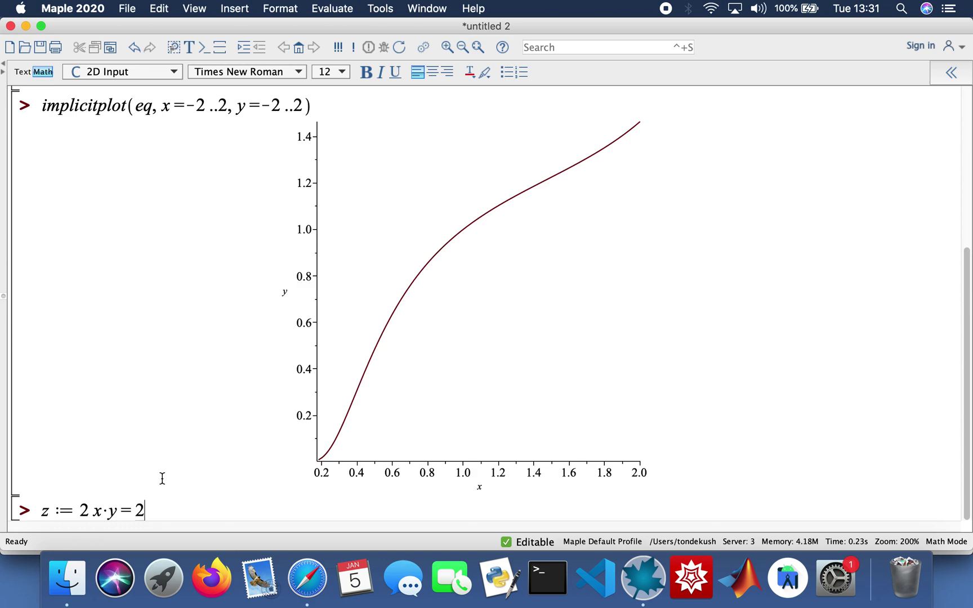
{"action": "key", "text": "Return"}
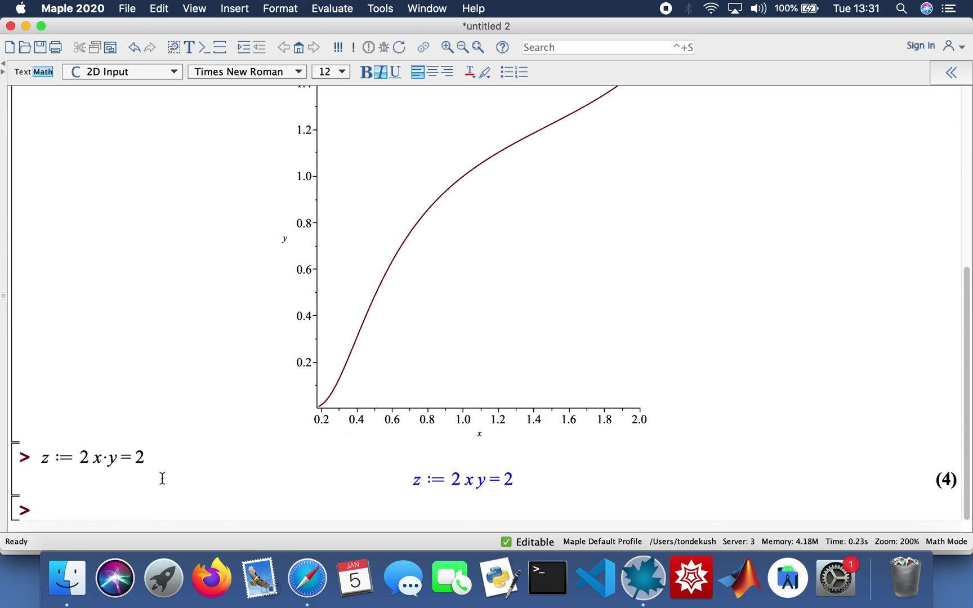
- Compute the implicit derivative of y with respect to x for z, using implicitdiff(z, y, x)
{"action": "type", "text": "implicit"}
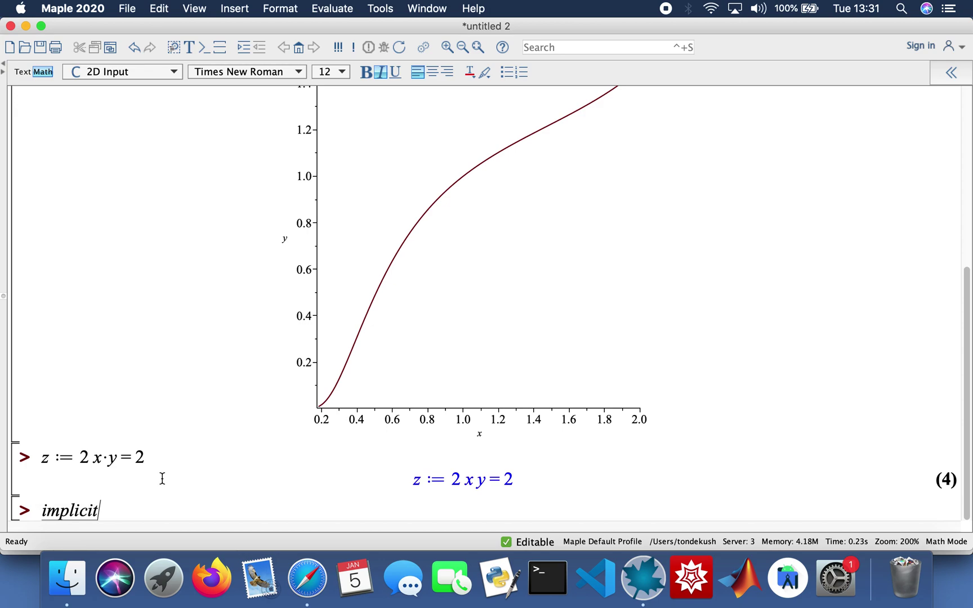
{"action": "type", "text": "diff("}
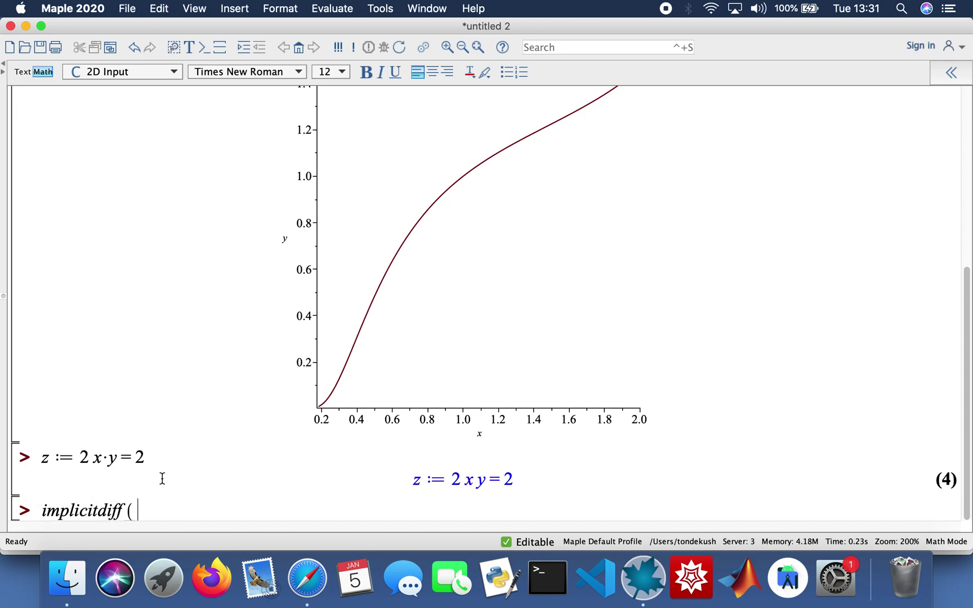
{"action": "type", "text": "z,u"}
{"action": "key", "text": "BackSpace"}
{"action": "type", "text": "y, x)"}
{"action": "key", "text": "Return"}
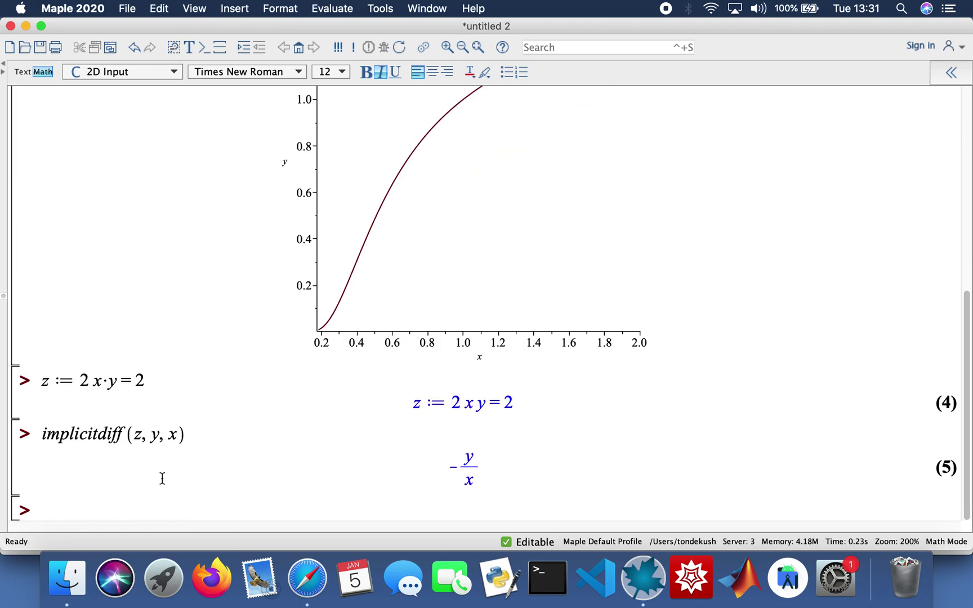
- Compute the implicit derivative of x with respect to y for z, using implicitdiff(z, x, y)
{"action": "type", "text": "implicit"}
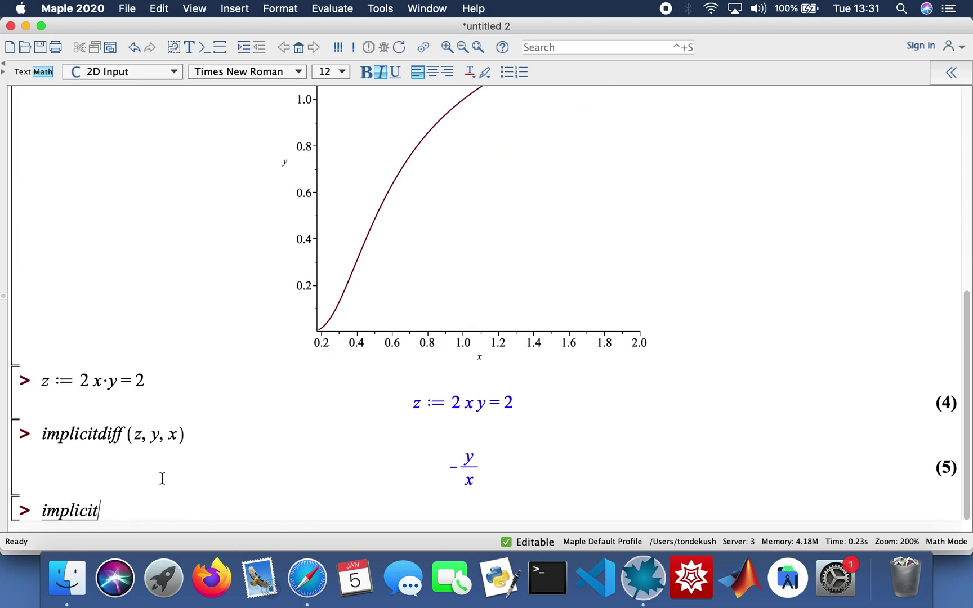
{"action": "type", "text": "diff(z,"}
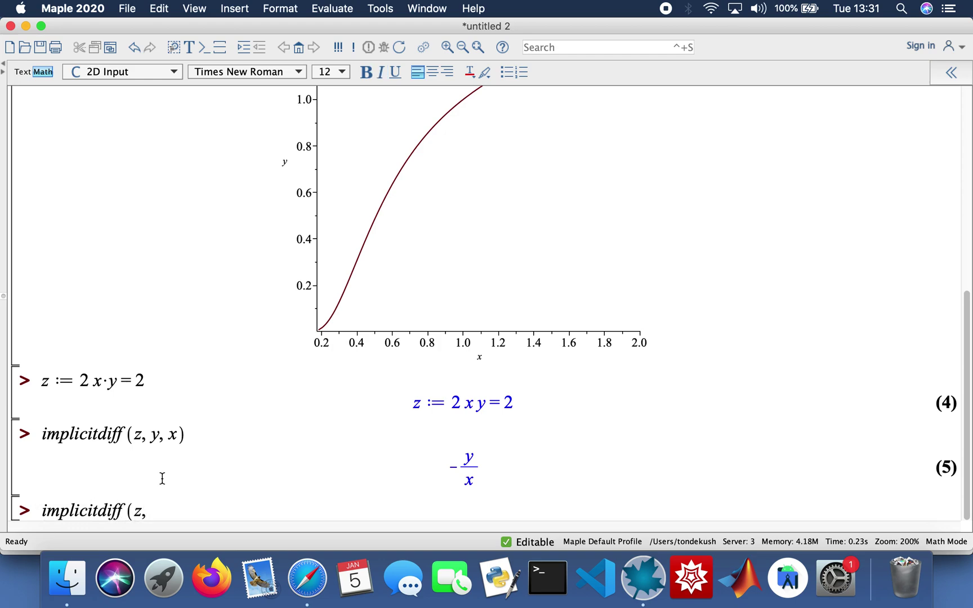
{"action": "type", "text": " x, y)"}
{"action": "key", "text": "Return"}
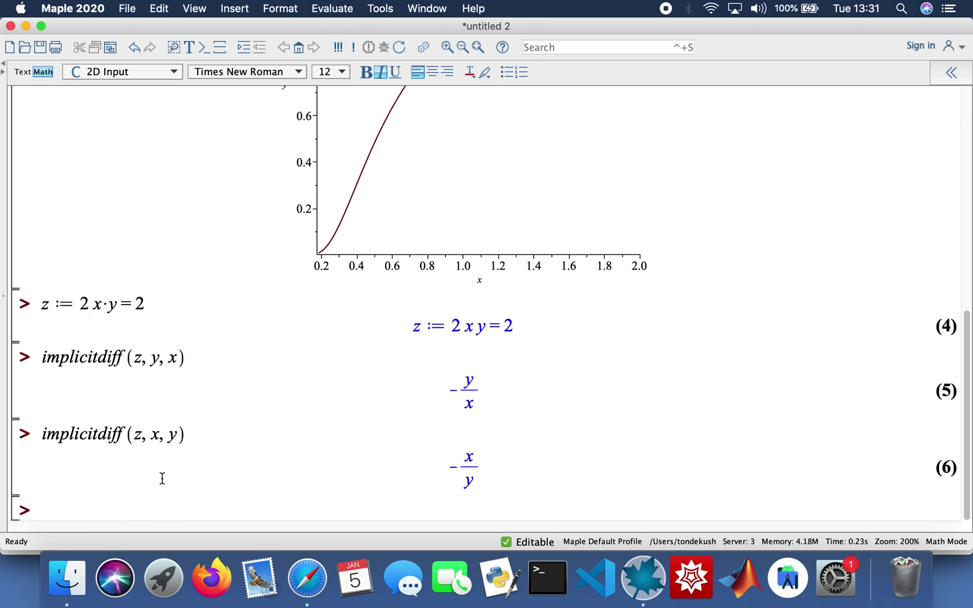
- Plot z implicitly over x = -2..2 and y = -2..2 with implicitplot
{"action": "type", "text": "impl"}
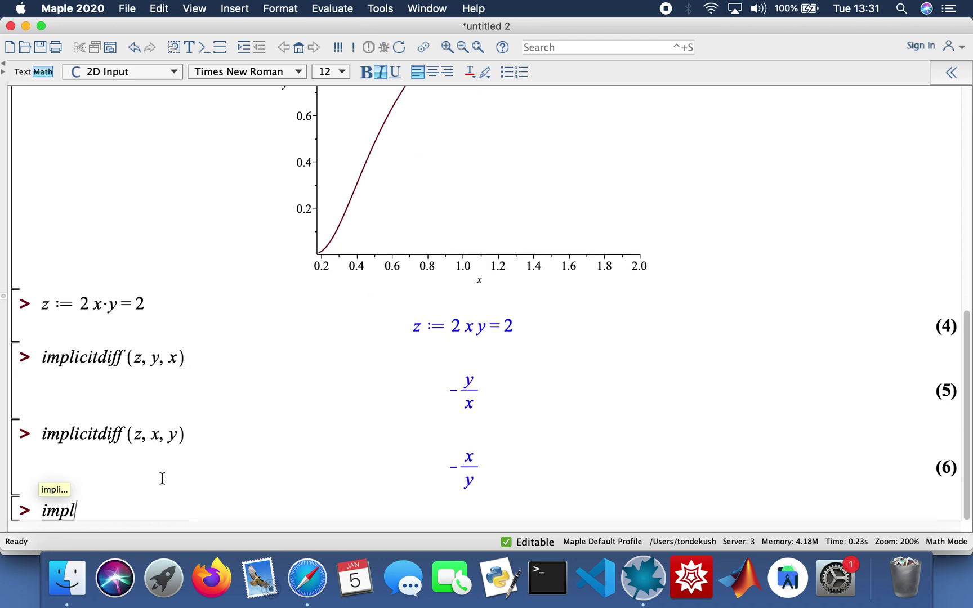
{"action": "type", "text": "icit"}
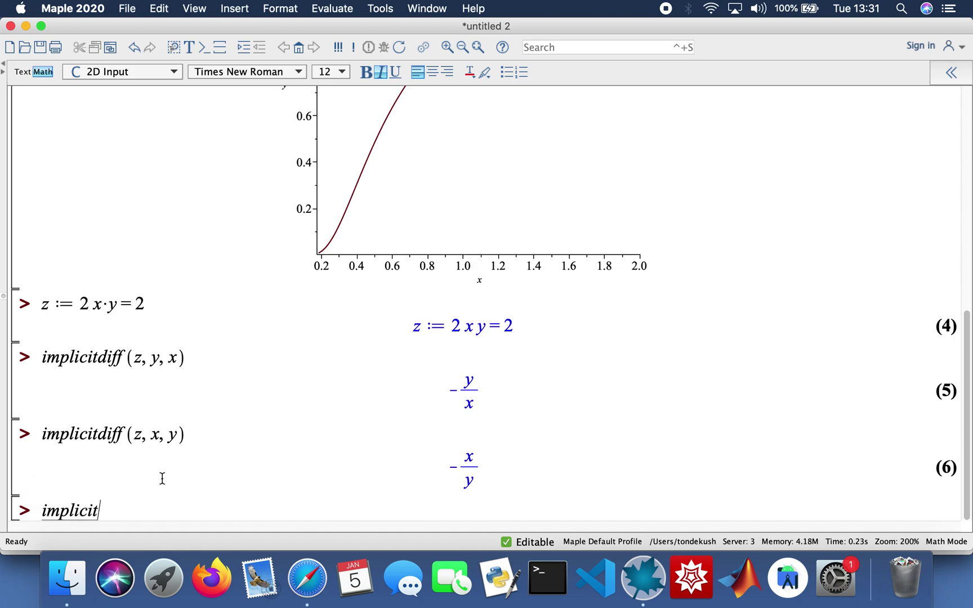
{"action": "type", "text": "plot("}
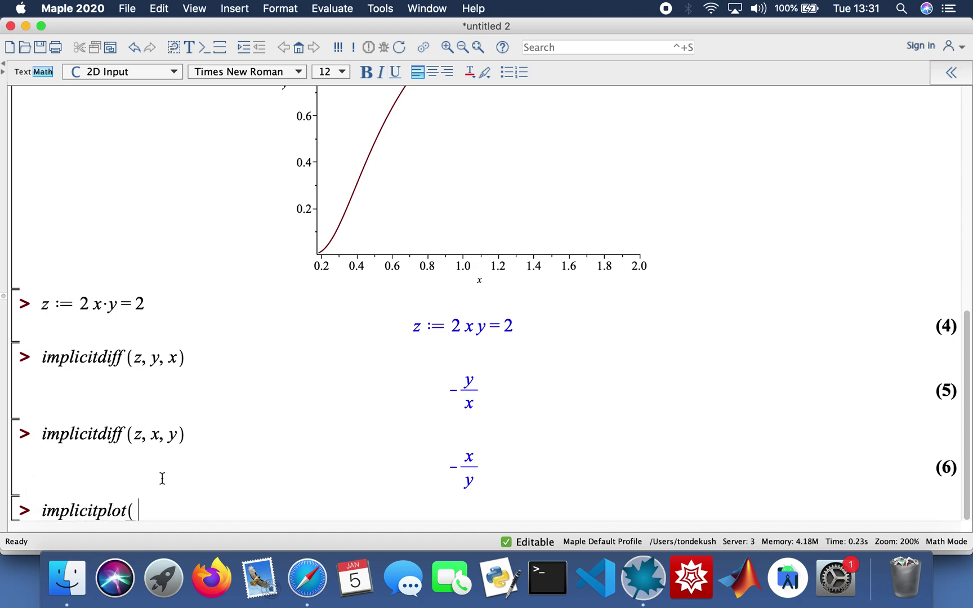
{"action": "type", "text": "z,"}
{"action": "type", "text": " x=-2"}
{"action": "type", "text": "..2"}
{"action": "type", "text": ",=-2"}
{"action": "type", "text": "..2)"}
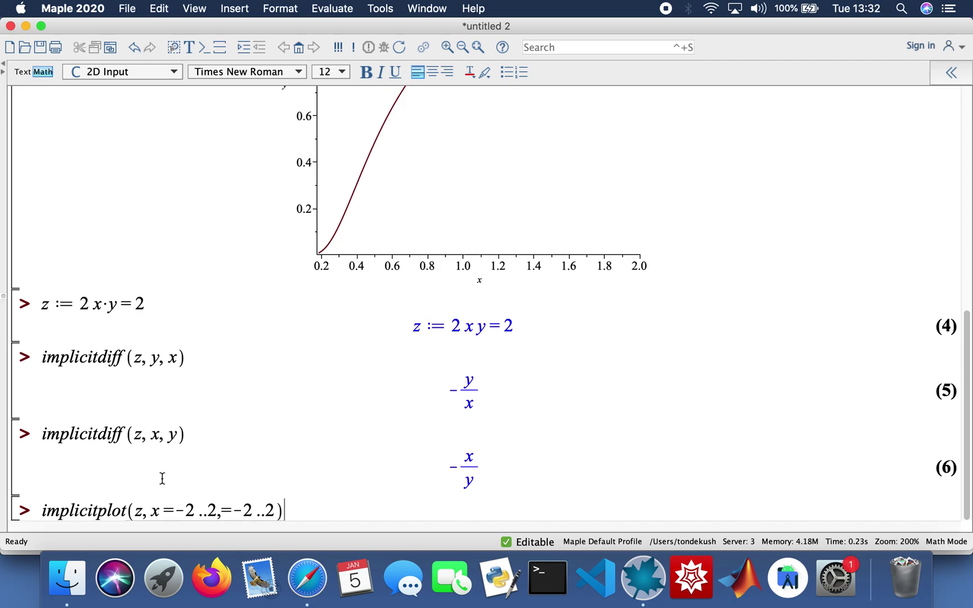
{"action": "key", "text": "Return"}
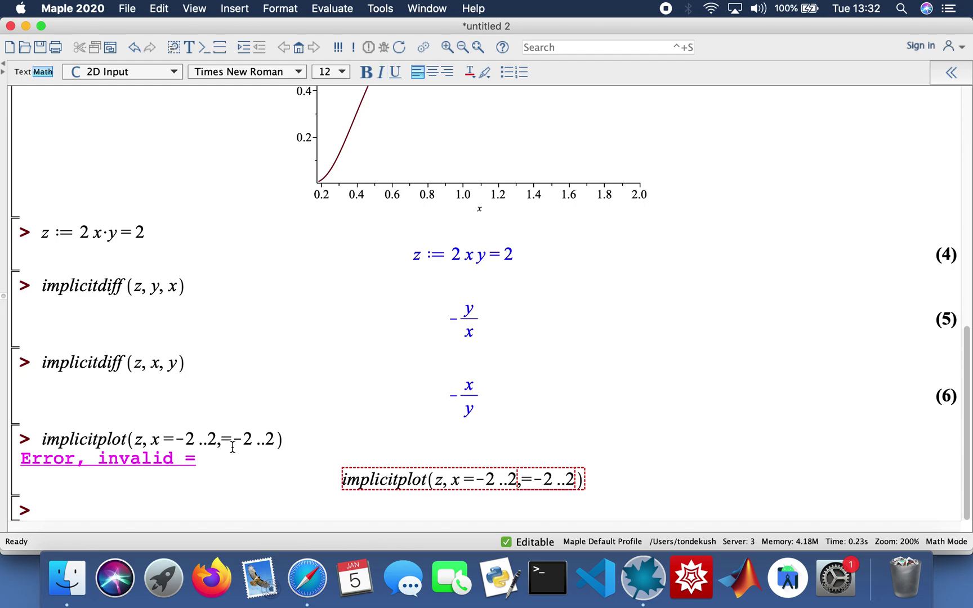
{"action": "type", "text": "y"}
{"action": "key", "text": "Return"}
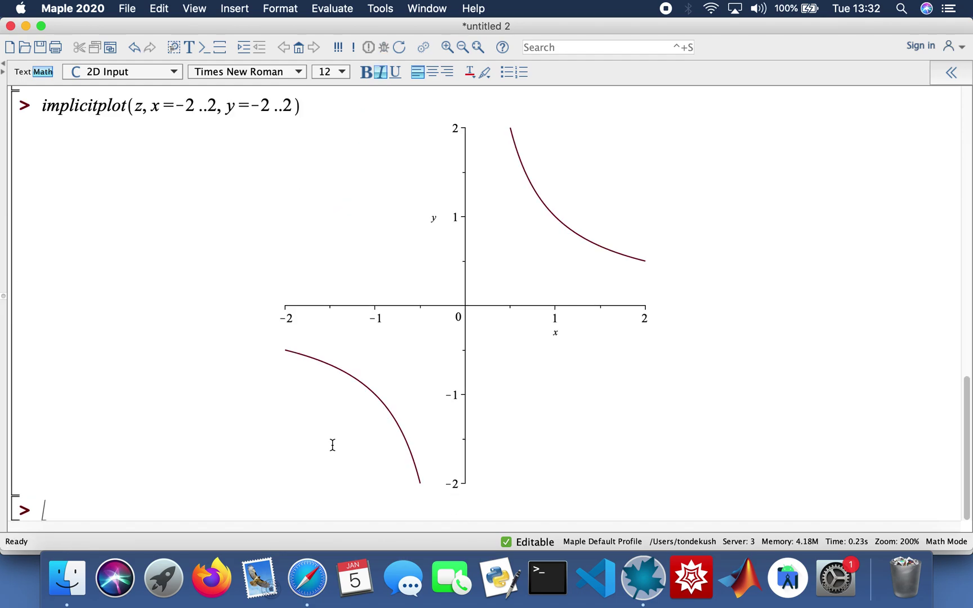
- Define a third equation q := 2x² + 2y² = 2 below the hyperbola plot and evaluate it
{"action": "scroll", "coordinate": [333, 445], "scroll_direction": "up", "scroll_amount": 2}
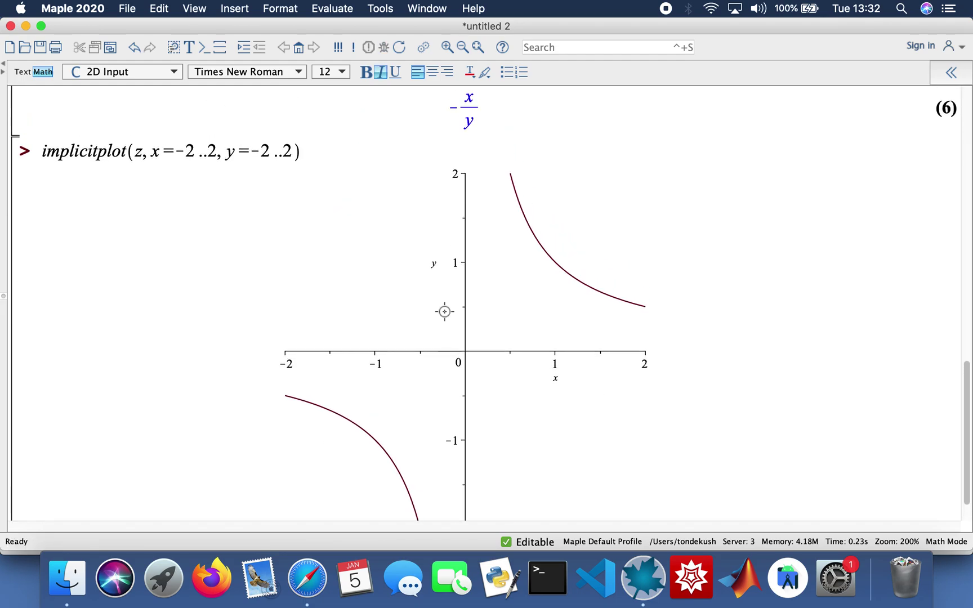
{"action": "scroll", "coordinate": [517, 314], "scroll_direction": "up", "scroll_amount": 2}
{"action": "scroll", "coordinate": [516, 315], "scroll_direction": "down", "scroll_amount": 4}
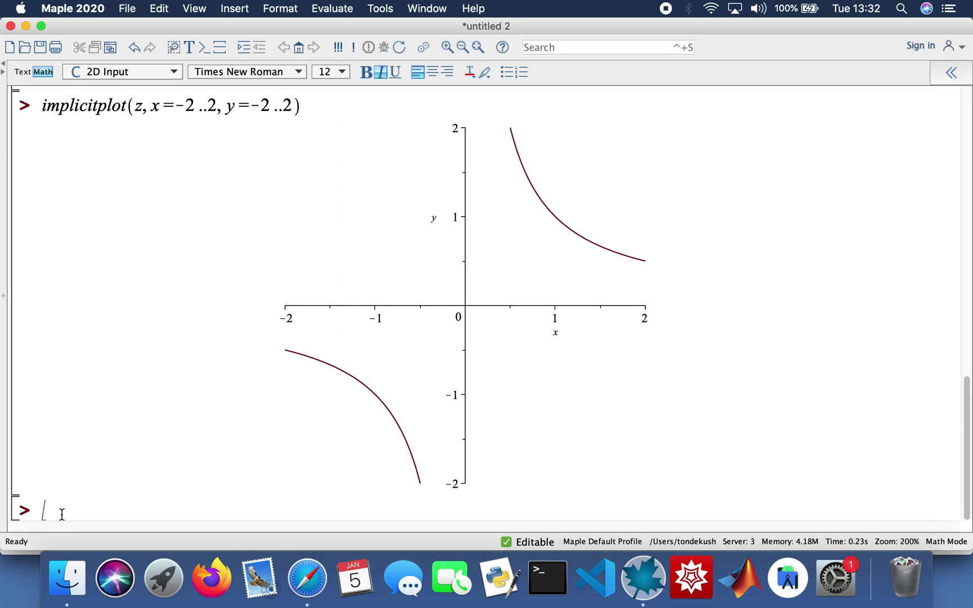
{"action": "type", "text": "q := 2 x^2"}
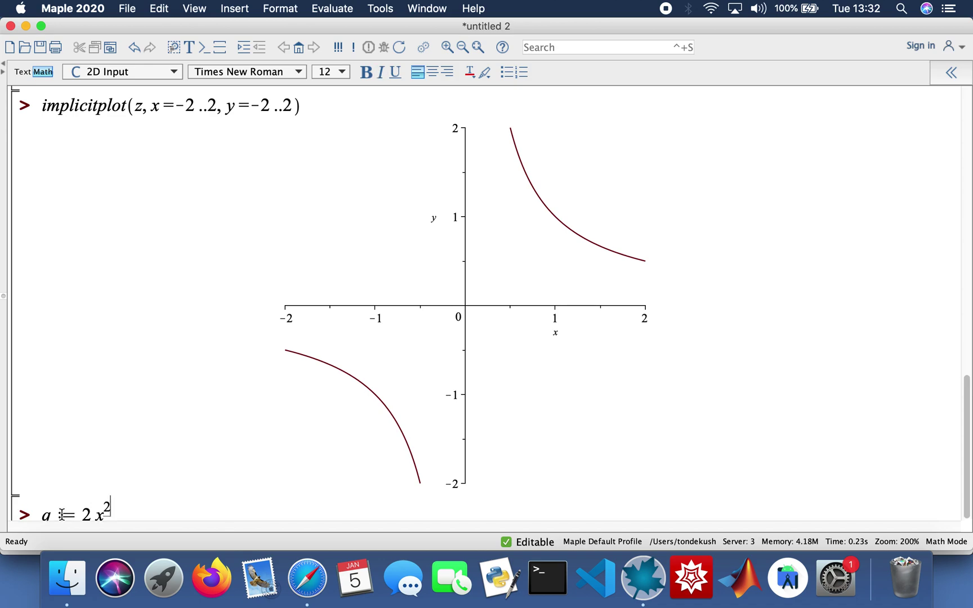
{"action": "key", "text": "Right"}
{"action": "type", "text": "+"}
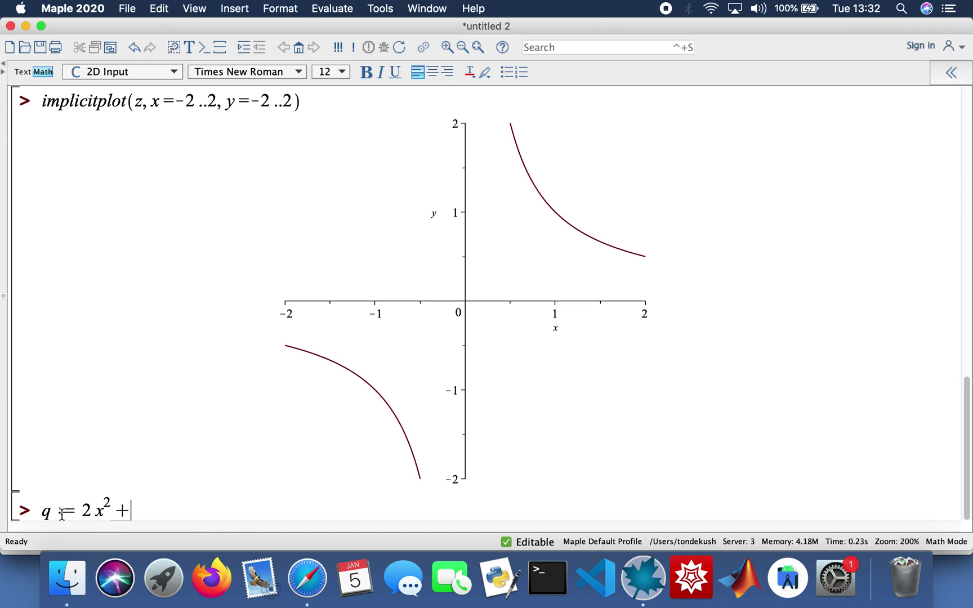
{"action": "type", "text": "2y62"}
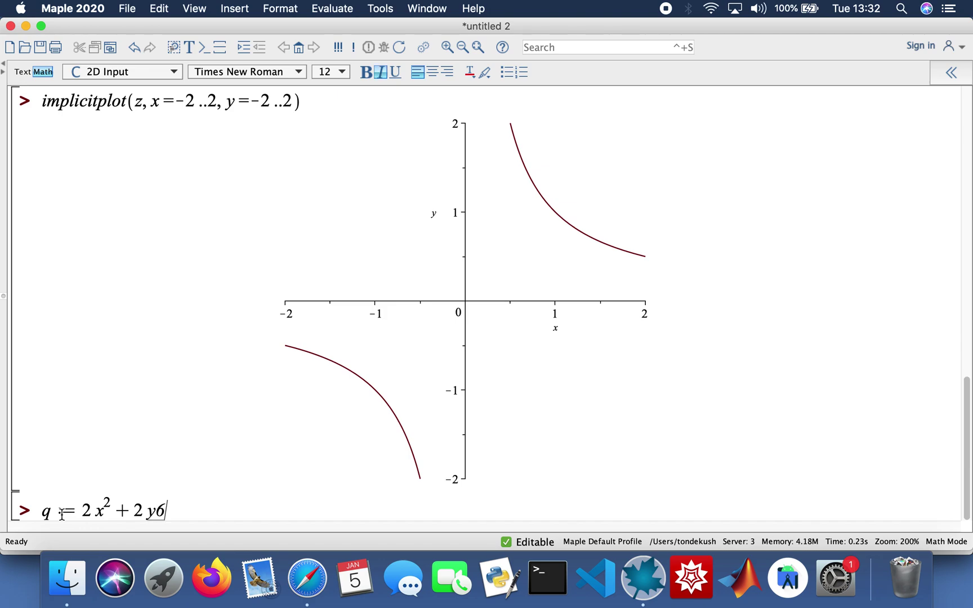
{"action": "key", "text": "BackSpace"}
{"action": "key", "text": "BackSpace"}
{"action": "type", "text": "2"}
{"action": "key", "text": "Right"}
{"action": "type", "text": "= 2"}
{"action": "key", "text": "Return"}
- Compute the implicit derivative of y with respect to x for q, using implicitdiff(q, y, x)
{"action": "type", "text": "implicitdiff"}
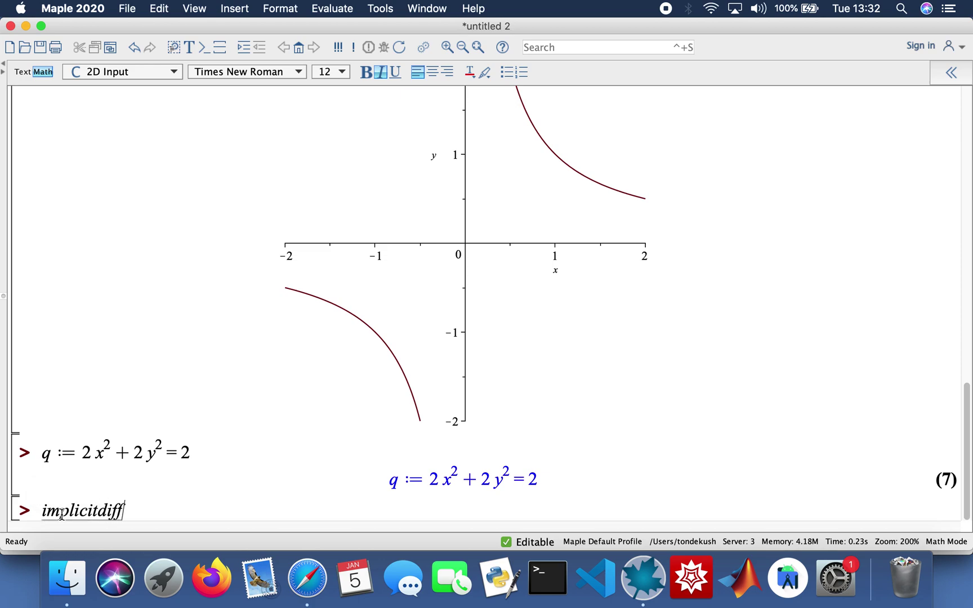
{"action": "type", "text": "(q, "}
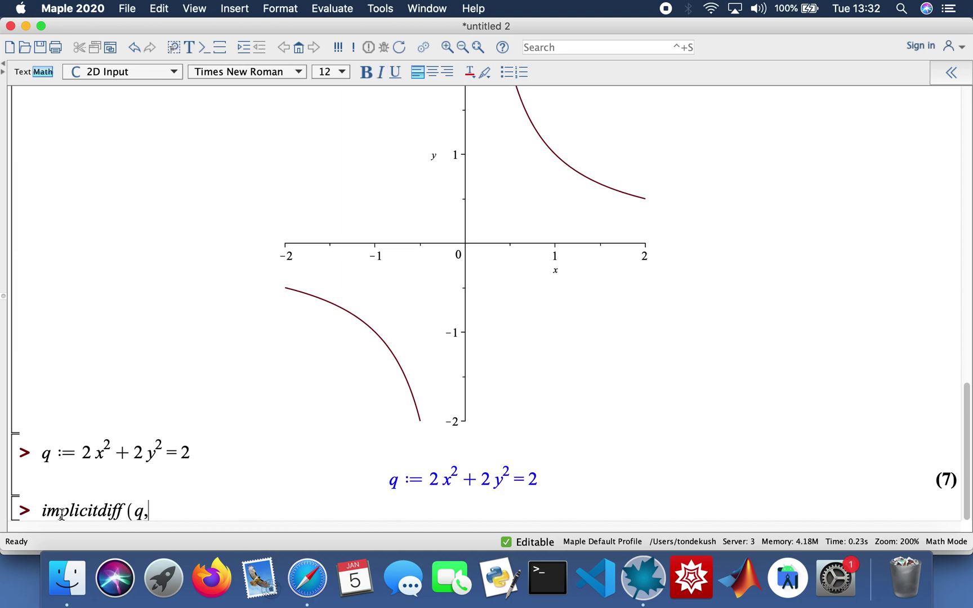
{"action": "type", "text": "y, x)"}
{"action": "key", "text": "Return"}
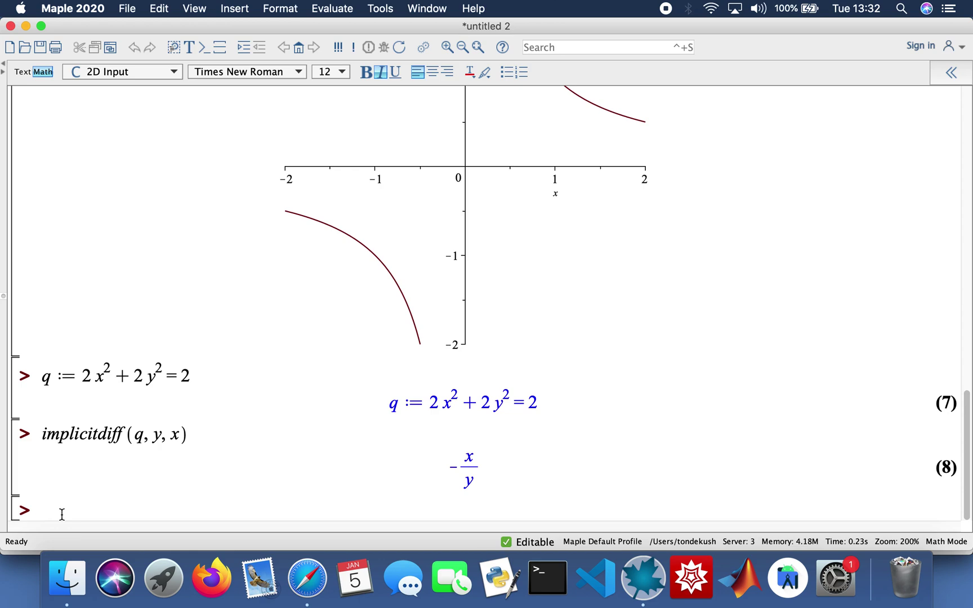
- Compute the implicit derivative of x with respect to y for q, using implicitdiff(q, x, y)
{"action": "type", "text": "implicitdif"}
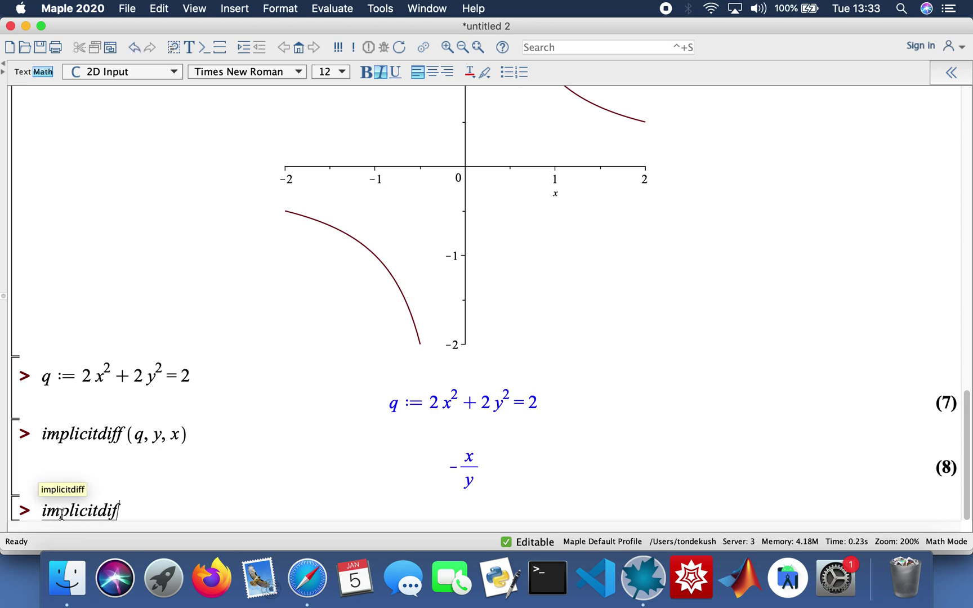
{"action": "type", "text": "f(q, x, y)"}
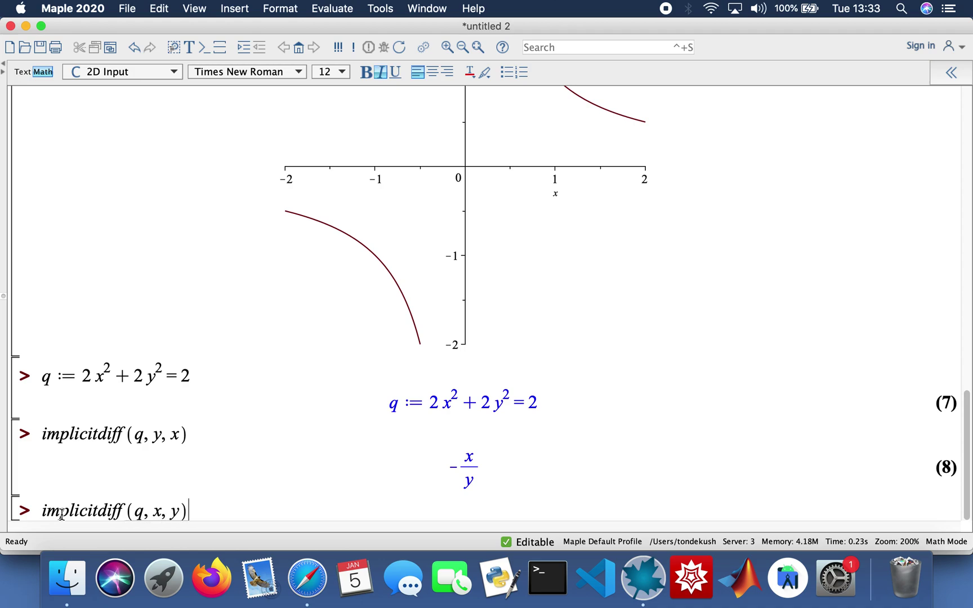
{"action": "key", "text": "Return"}
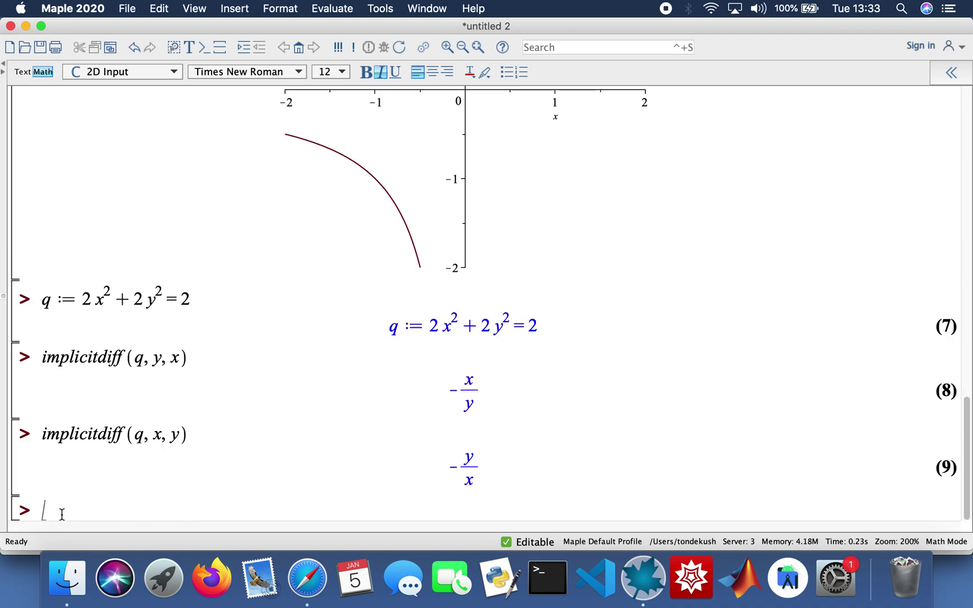
- Plot q implicitly over x = -2..2 and y = -2..2 with implicitplot
{"action": "type", "text": "implic"}
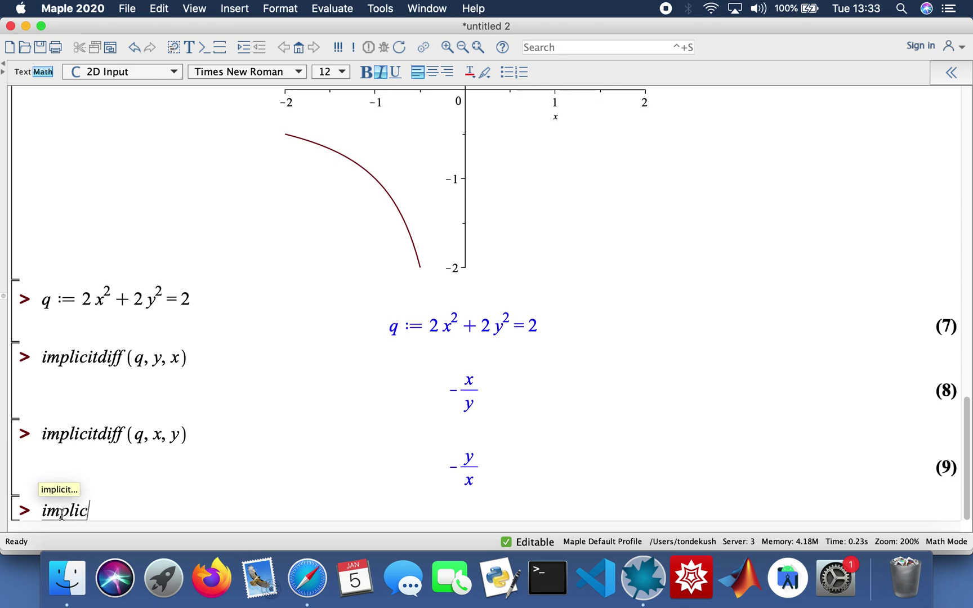
{"action": "type", "text": "itpl"}
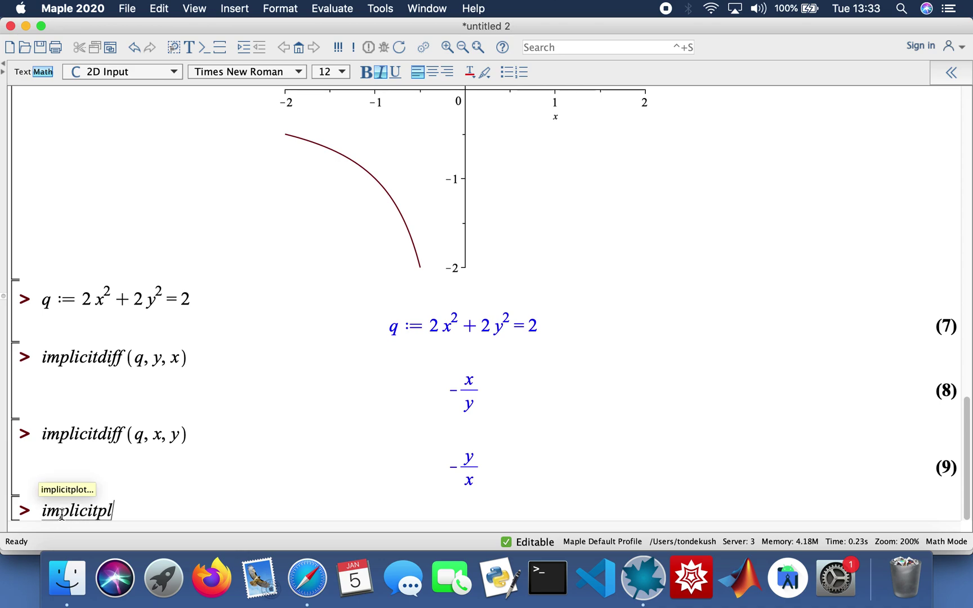
{"action": "type", "text": "ot("}
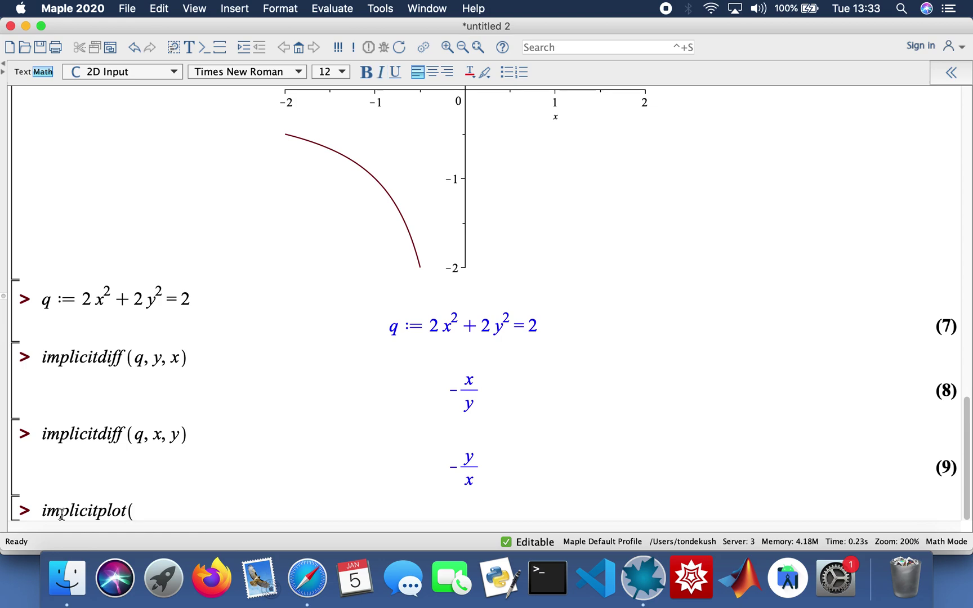
{"action": "type", "text": "q, x =-2 ..2, y"}
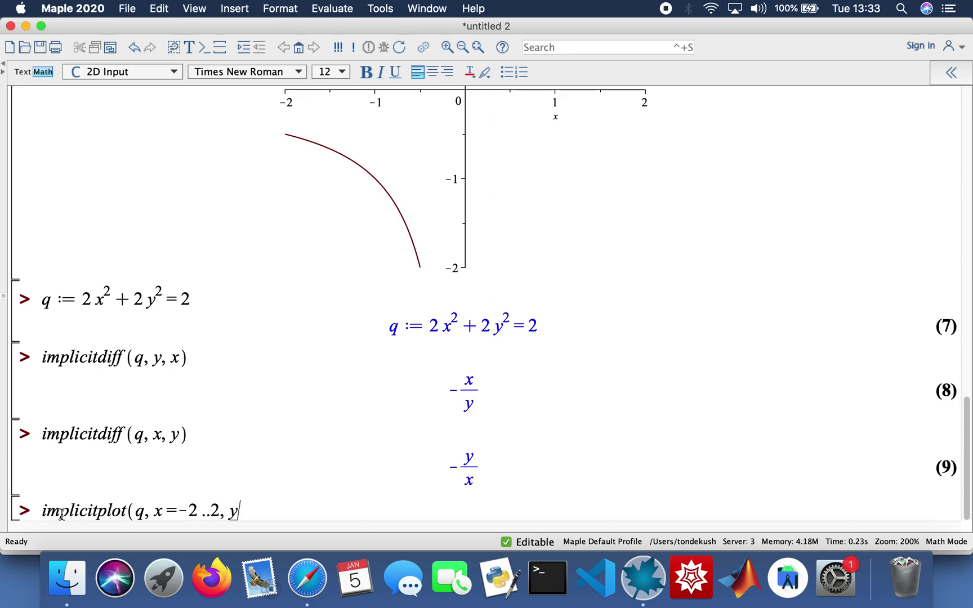
{"action": "type", "text": " =-2 ..2)"}
{"action": "key", "text": "Return"}
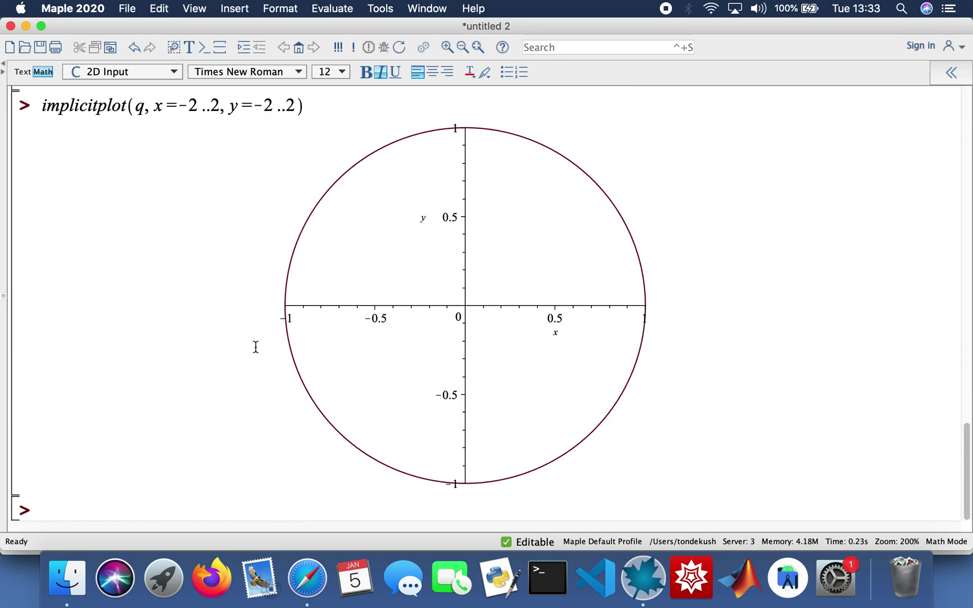
- Review the definition of q, its two implicit derivatives and its implicit plot
{"action": "scroll", "coordinate": [256, 347], "scroll_direction": "up", "scroll_amount": 3}
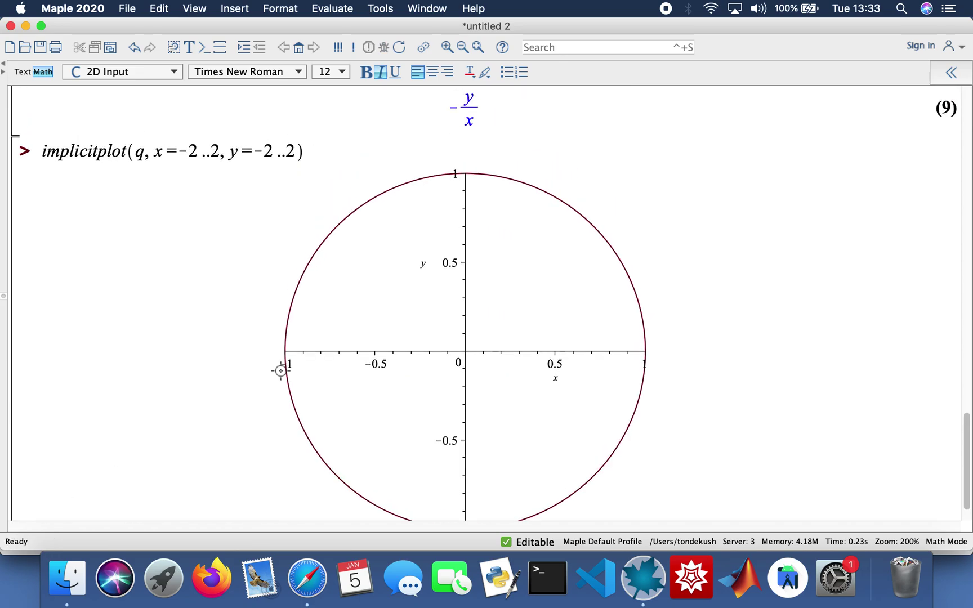
{"action": "scroll", "coordinate": [321, 352], "scroll_direction": "up", "scroll_amount": 5}
{"action": "scroll", "coordinate": [321, 352], "scroll_direction": "down", "scroll_amount": 3}
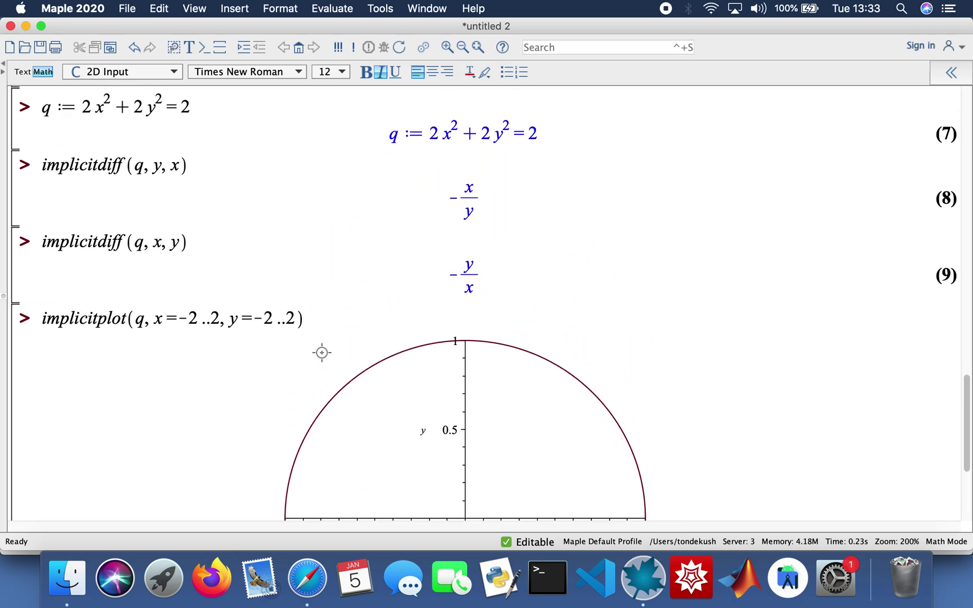
{"action": "scroll", "coordinate": [322, 352], "scroll_direction": "up", "scroll_amount": 3}
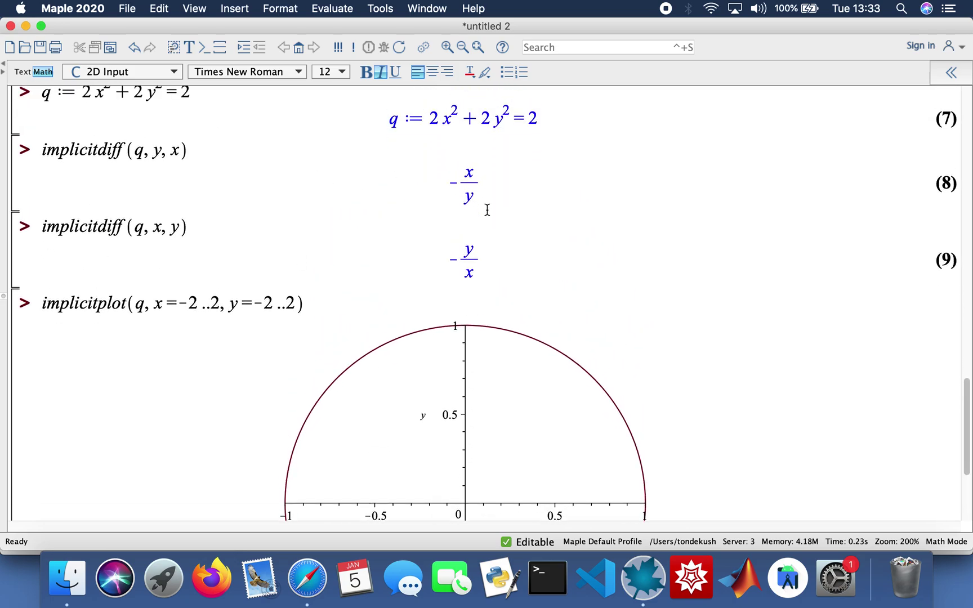
{"action": "scroll", "coordinate": [486, 315], "scroll_direction": "down", "scroll_amount": 6}
{"action": "scroll", "coordinate": [469, 253], "scroll_direction": "up", "scroll_amount": 5}
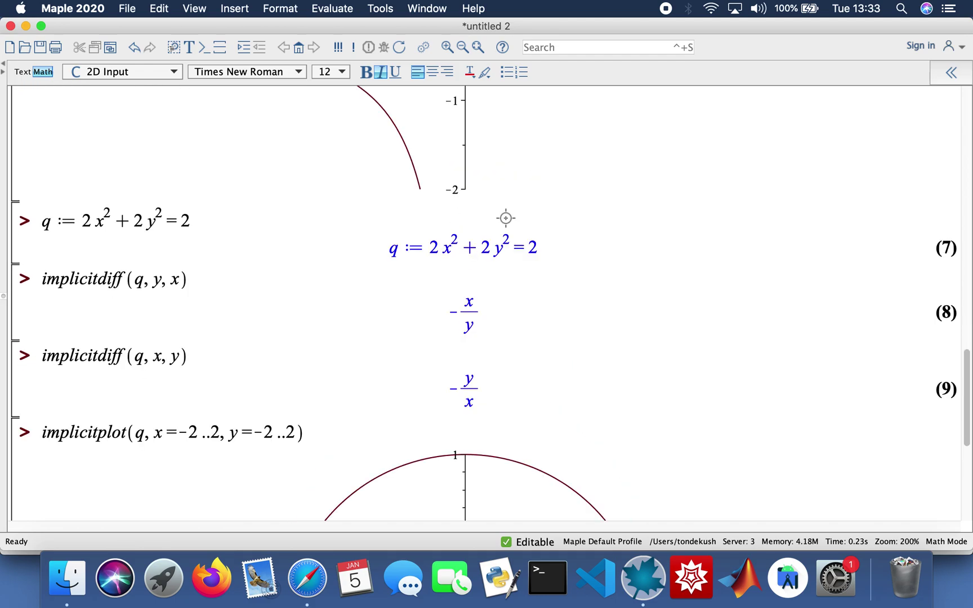
{"action": "scroll", "coordinate": [578, 263], "scroll_direction": "down", "scroll_amount": 6}
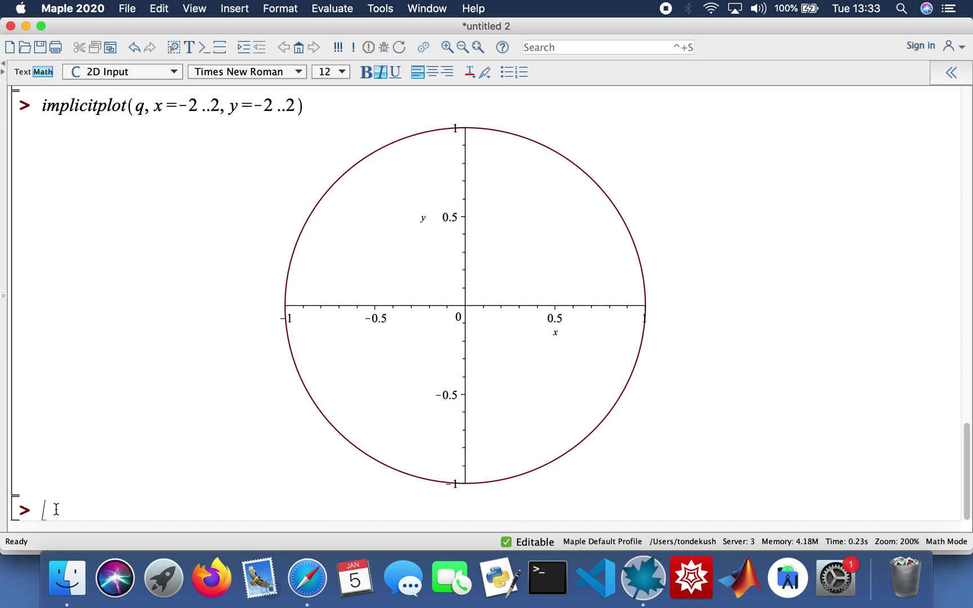
- Define a fourth equation me := 1 + x·y = exp(y) below the circle plot and evaluate it
{"action": "type", "text": "mb:=1+"}
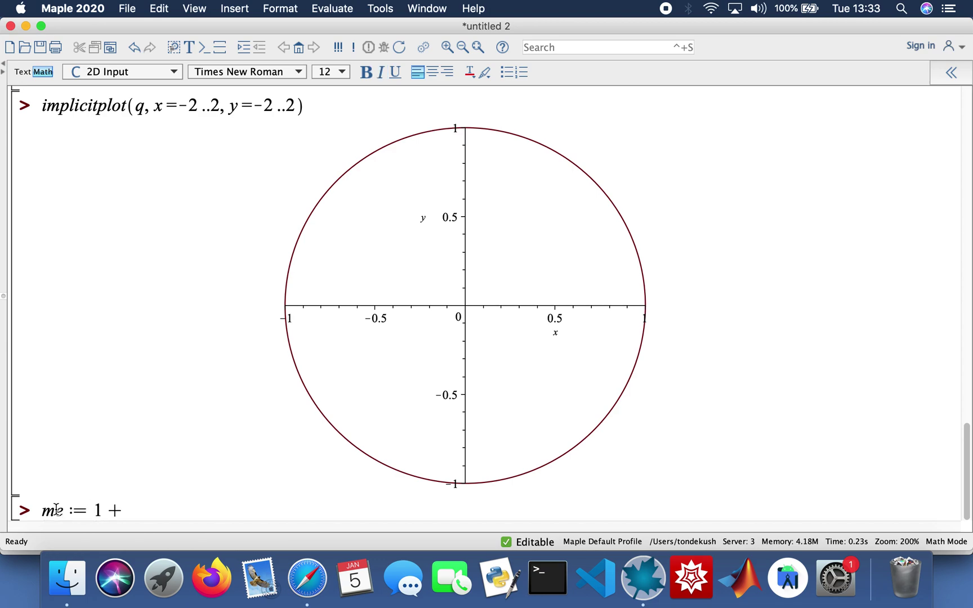
{"action": "type", "text": "x*y"}
{"action": "type", "text": "=exp("}
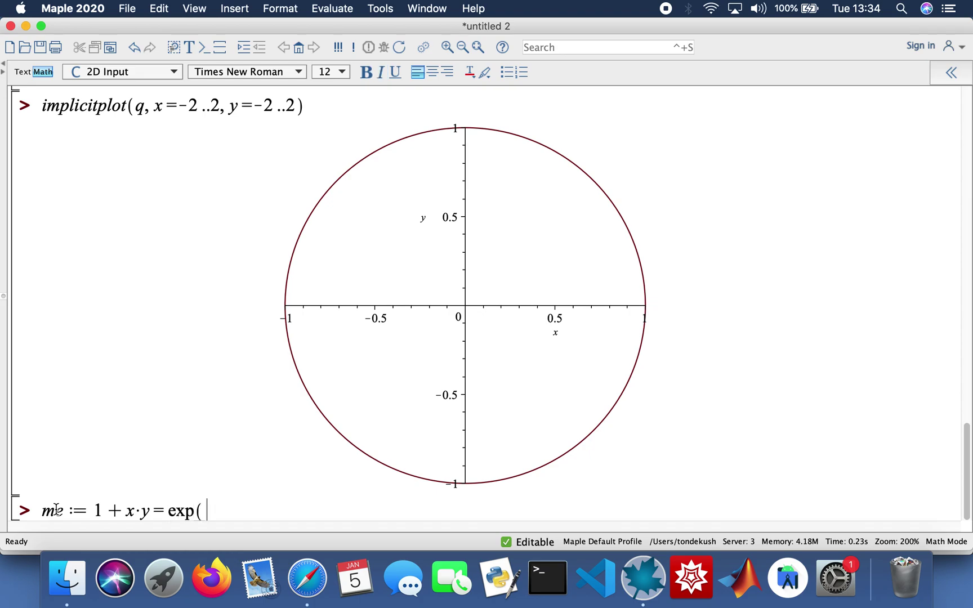
{"action": "type", "text": "y)"}
{"action": "key", "text": "Return"}
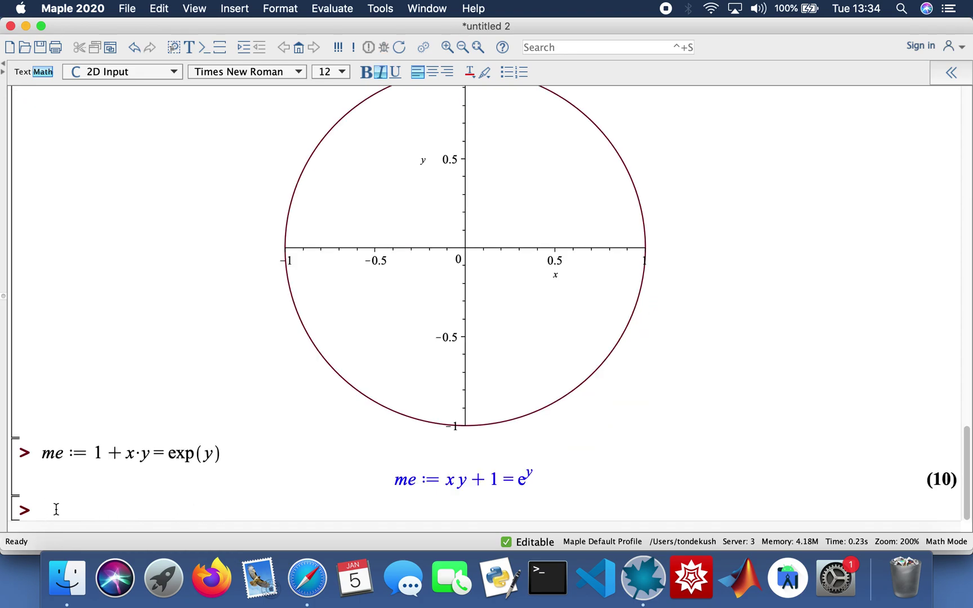
- Compute the implicit derivative of y with respect to x for me, using implicitdiff(me, y, x)
{"action": "type", "text": "inp"}
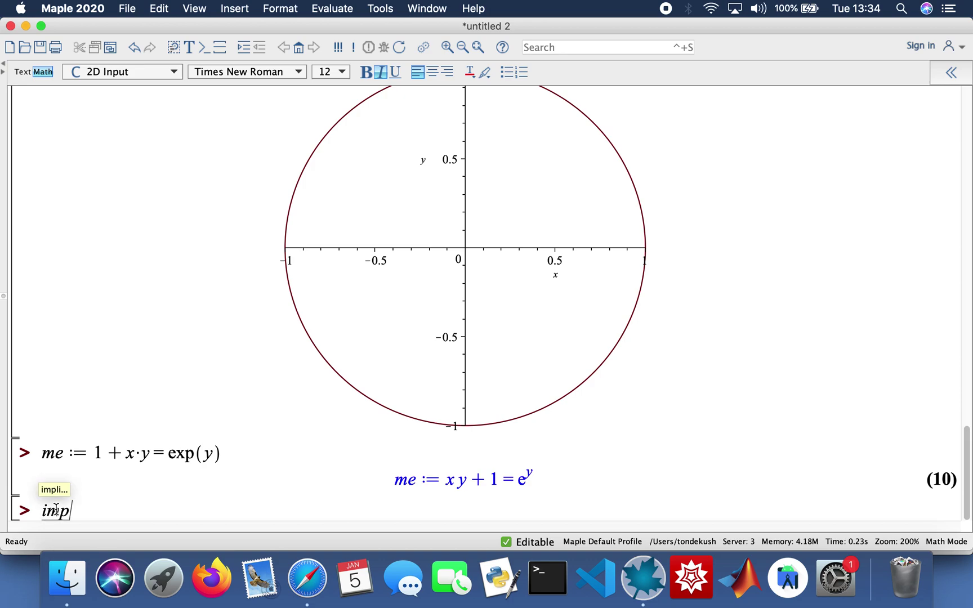
{"action": "type", "text": "lici"}
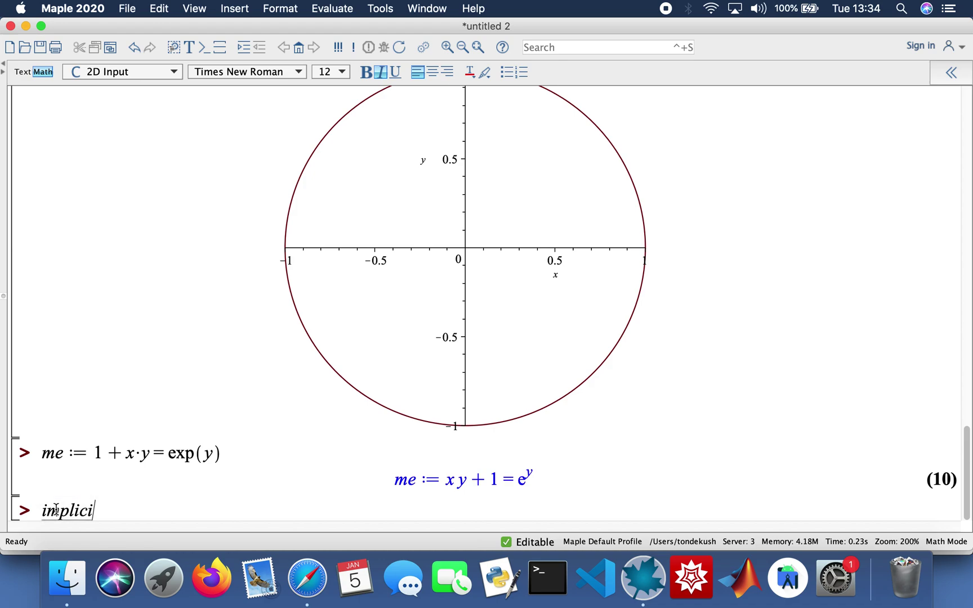
{"action": "type", "text": "tdiff("}
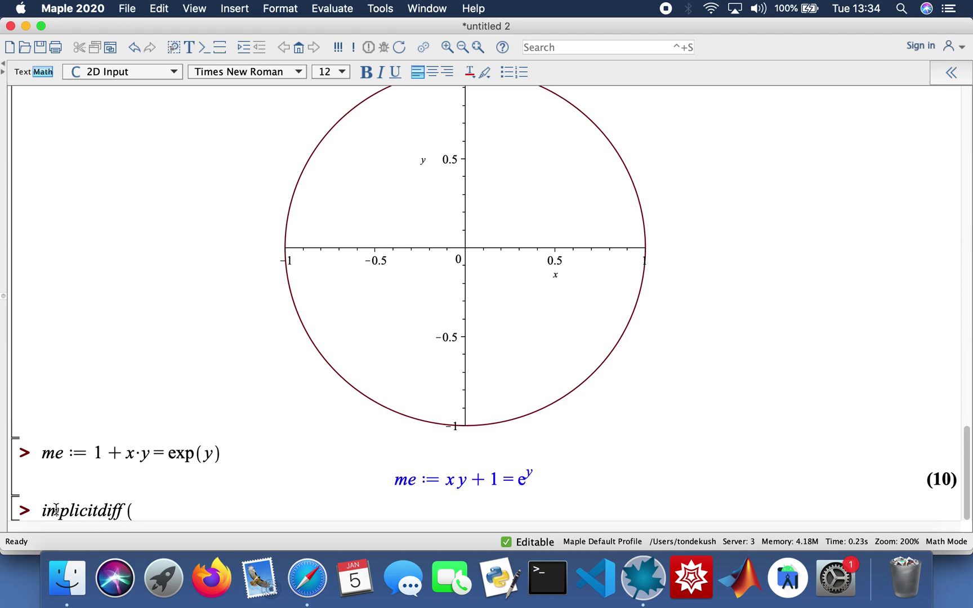
{"action": "type", "text": "me,y,x)"}
{"action": "key", "text": "Return"}
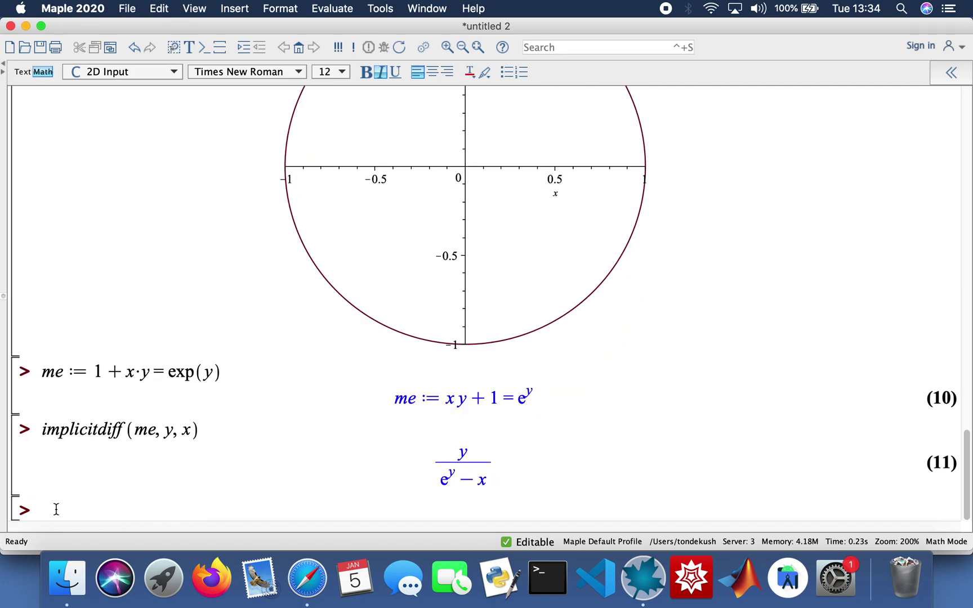
- Compute the implicit derivative of x with respect to y for me, using implicitdiff(me, x, y)
{"action": "type", "text": "imp"}
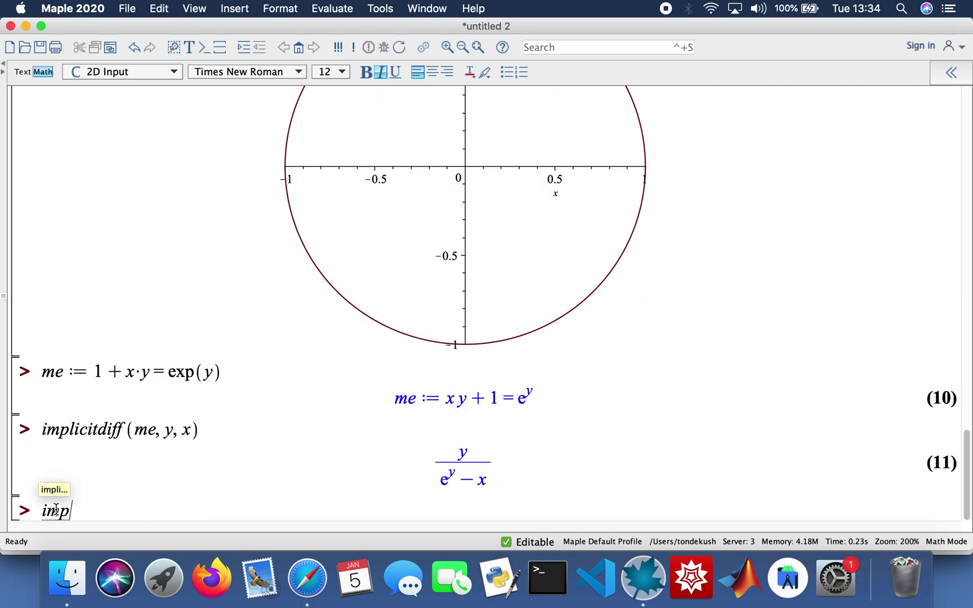
{"action": "type", "text": "licit"}
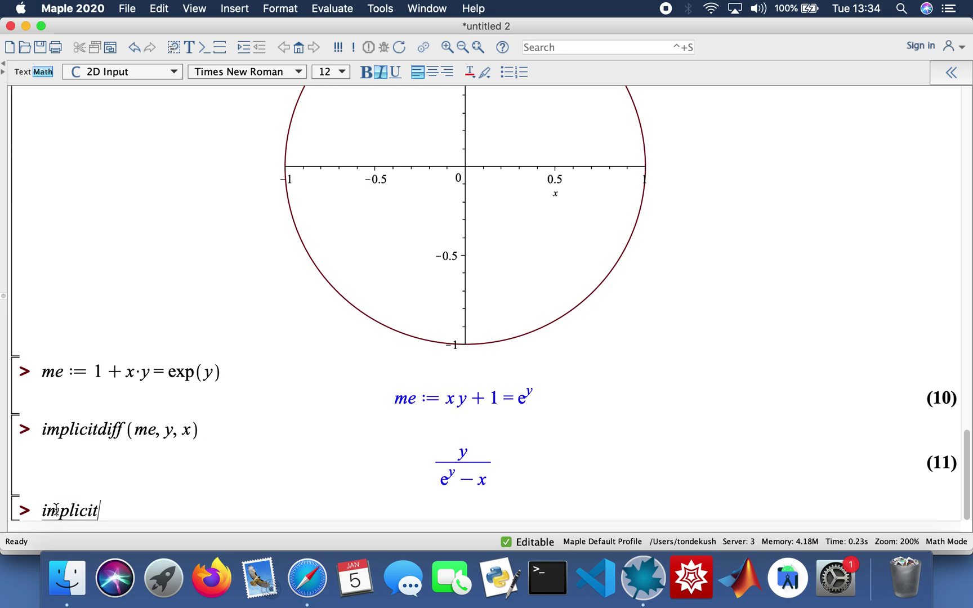
{"action": "type", "text": "diff(me, x, y)"}
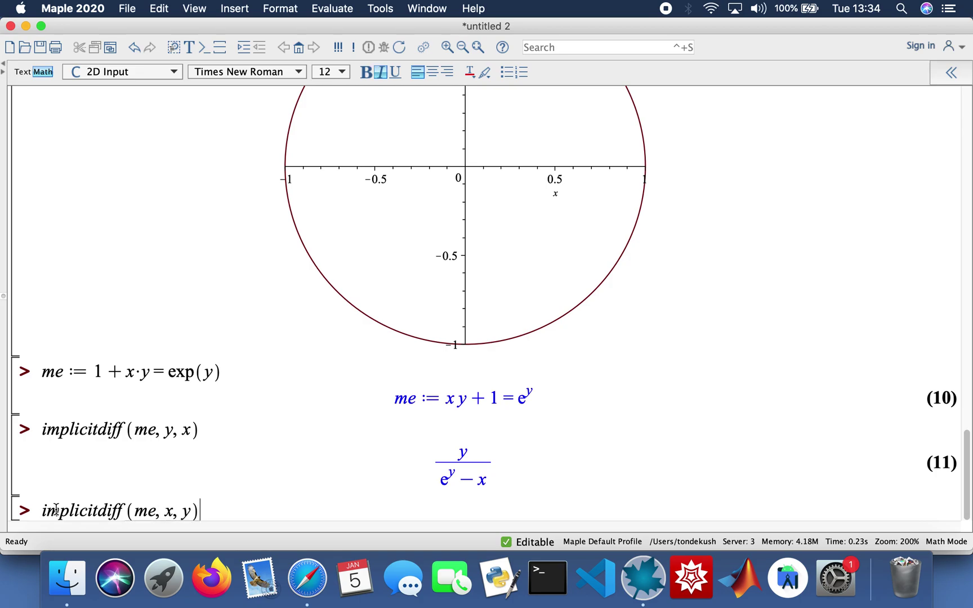
{"action": "key", "text": "Return"}
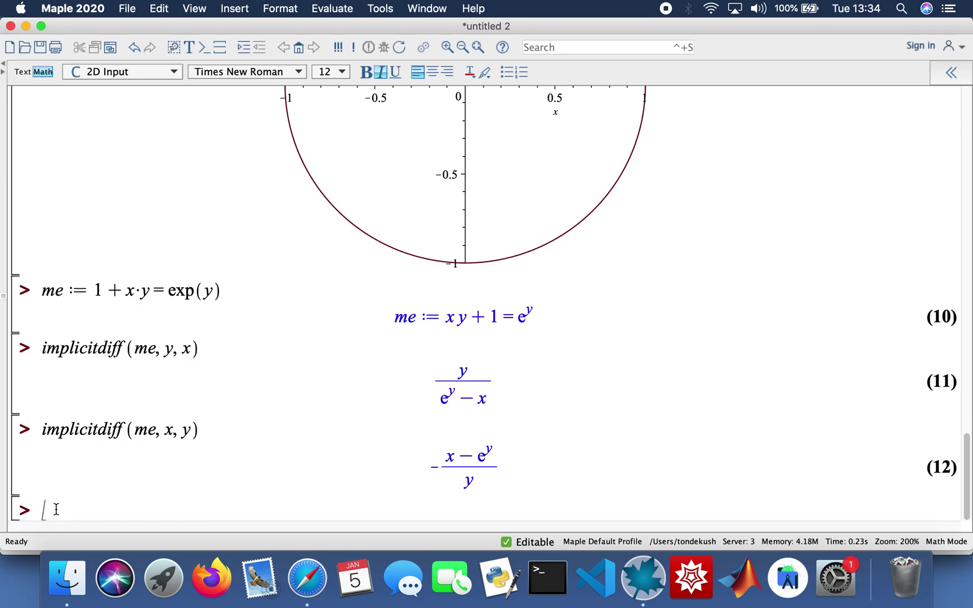
- Plot the equation me implicitly for x and y from -2 to 2, using implicitplot(me, x=-2..2, y=-2..2)
{"action": "type", "text": "implicit"}
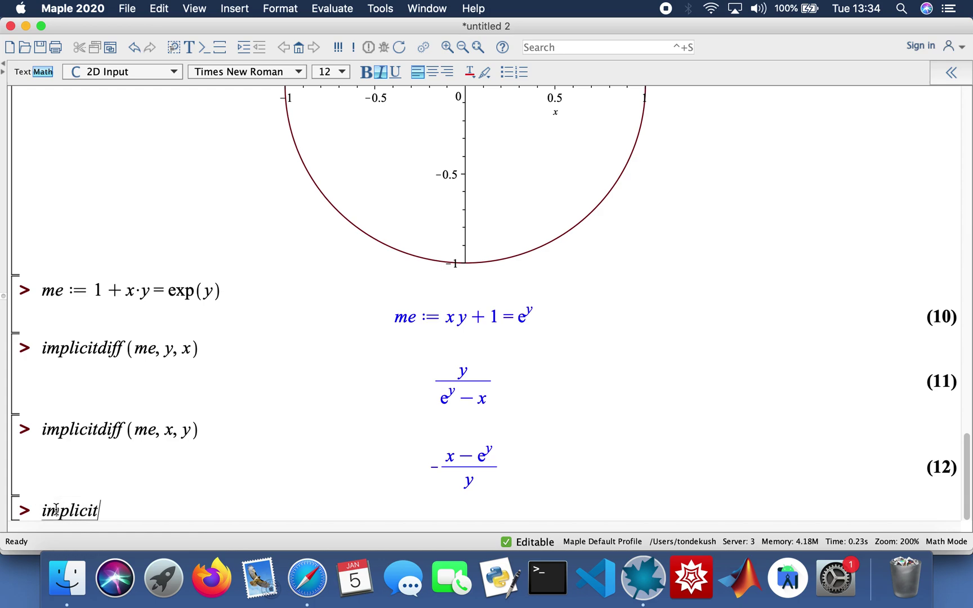
{"action": "type", "text": "plot("}
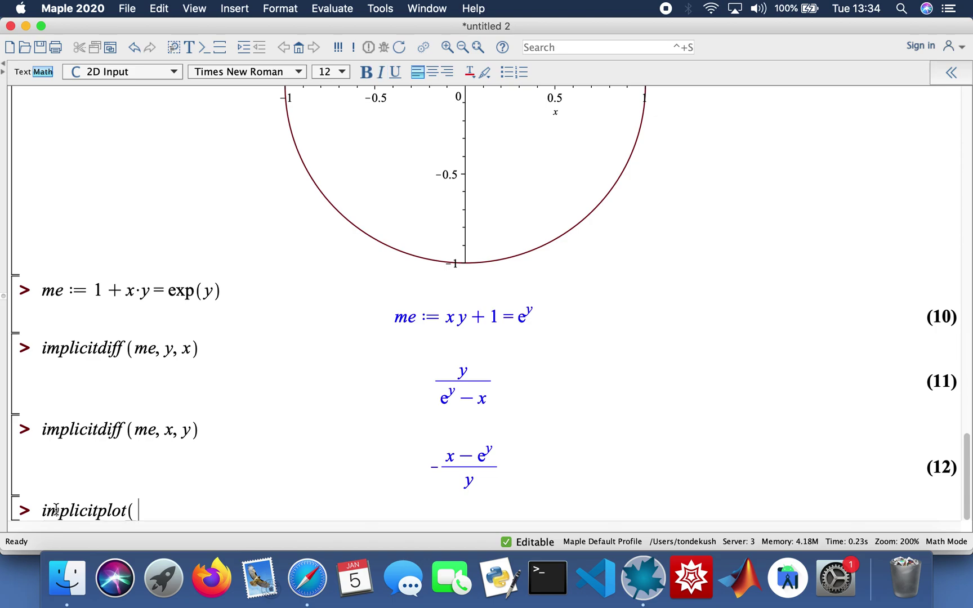
{"action": "type", "text": "m"}
{"action": "type", "text": "e,"}
{"action": "type", "text": "x=-"}
{"action": "type", "text": "2.22"}
{"action": "key", "text": "BackSpace"}
{"action": "key", "text": "BackSpace"}
{"action": "type", "text": ".2, "}
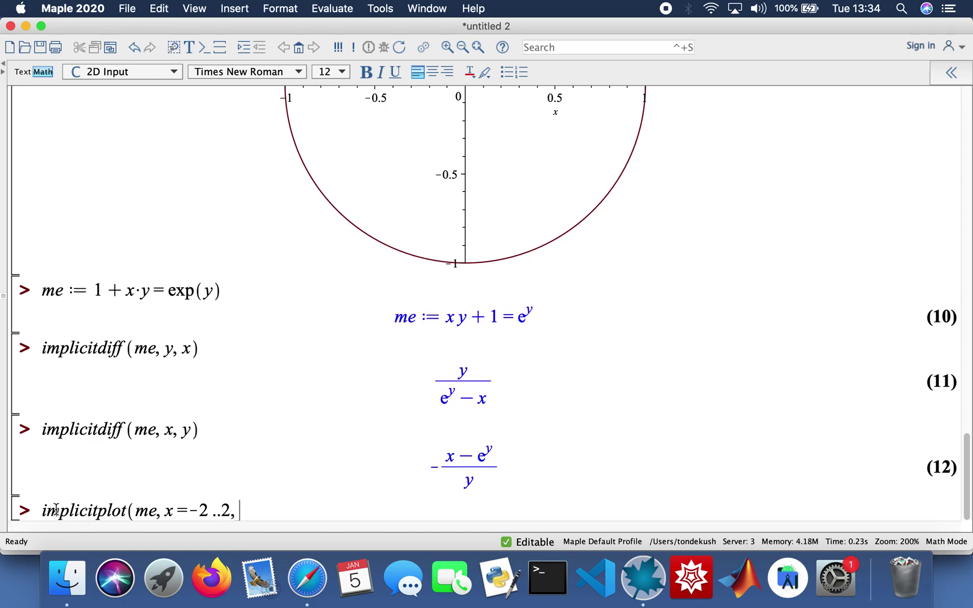
{"action": "type", "text": "y=-2 ..2)"}
{"action": "key", "text": "Return"}
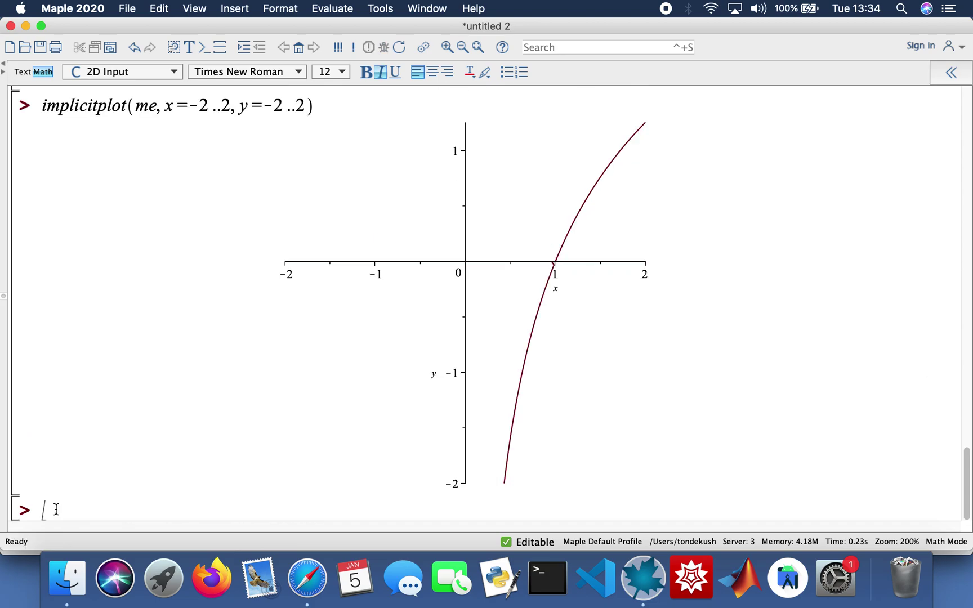
- Review the whole worksheet from its beginning, examining the definitions, implicit derivatives and implicit plots of eq, z, q and me
{"action": "scroll", "coordinate": [315, 451], "scroll_direction": "up", "scroll_amount": 5}
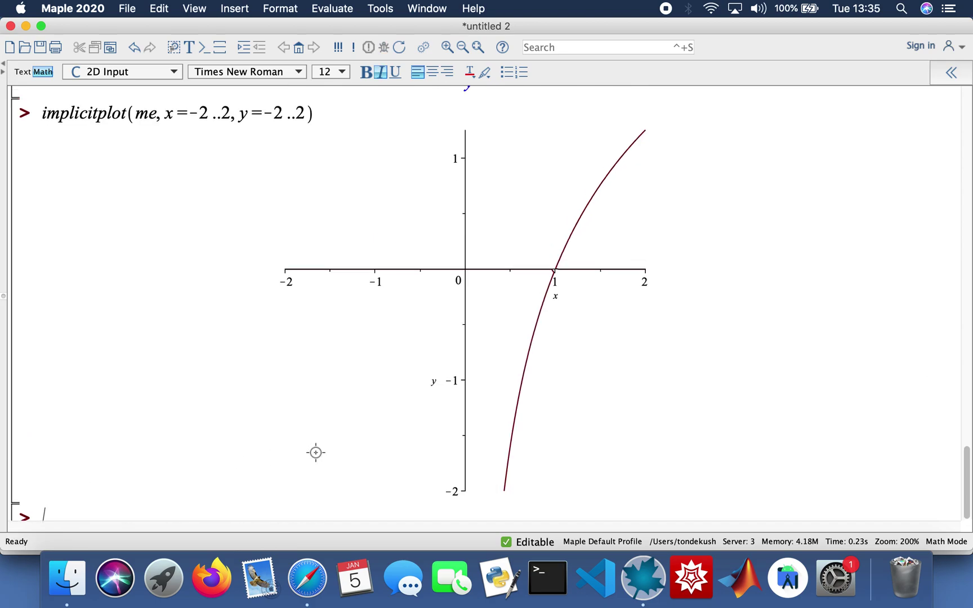
{"action": "scroll", "coordinate": [316, 452], "scroll_direction": "up", "scroll_amount": 1}
{"action": "scroll", "coordinate": [315, 452], "scroll_direction": "up", "scroll_amount": 20}
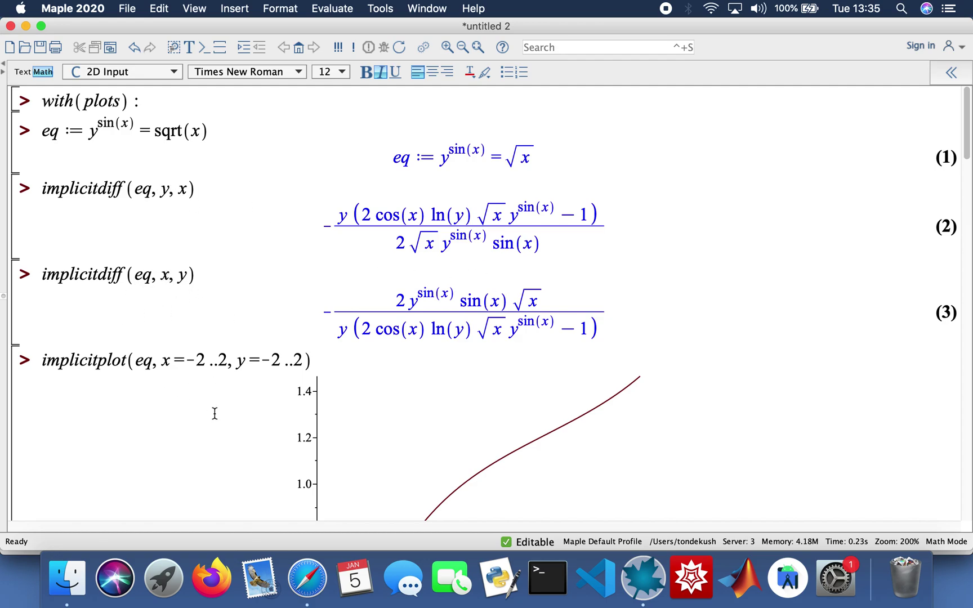
{"action": "scroll", "coordinate": [376, 422], "scroll_direction": "down", "scroll_amount": 5}
{"action": "scroll", "coordinate": [377, 423], "scroll_direction": "down", "scroll_amount": 7}
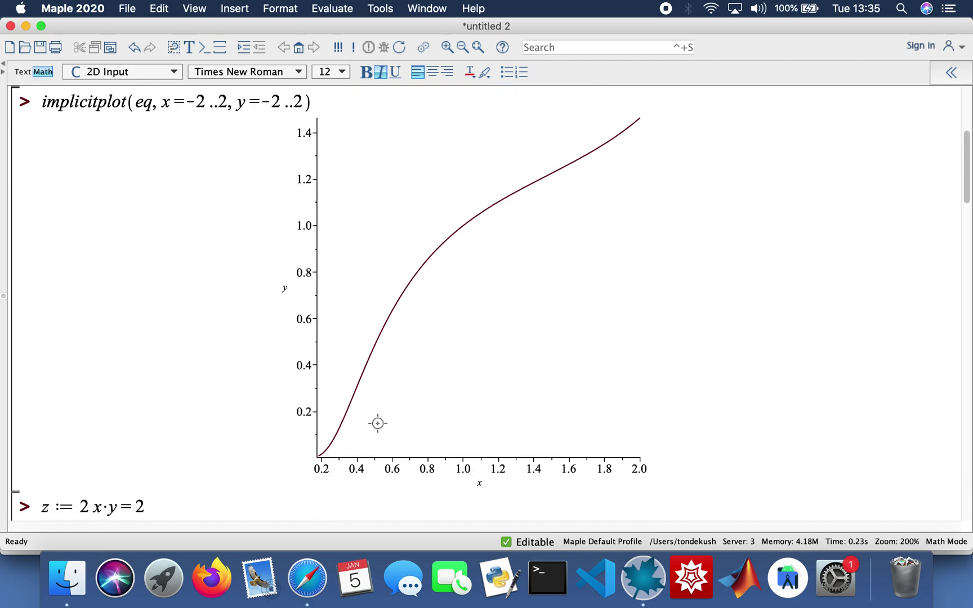
{"action": "scroll", "coordinate": [377, 423], "scroll_direction": "down", "scroll_amount": 15}
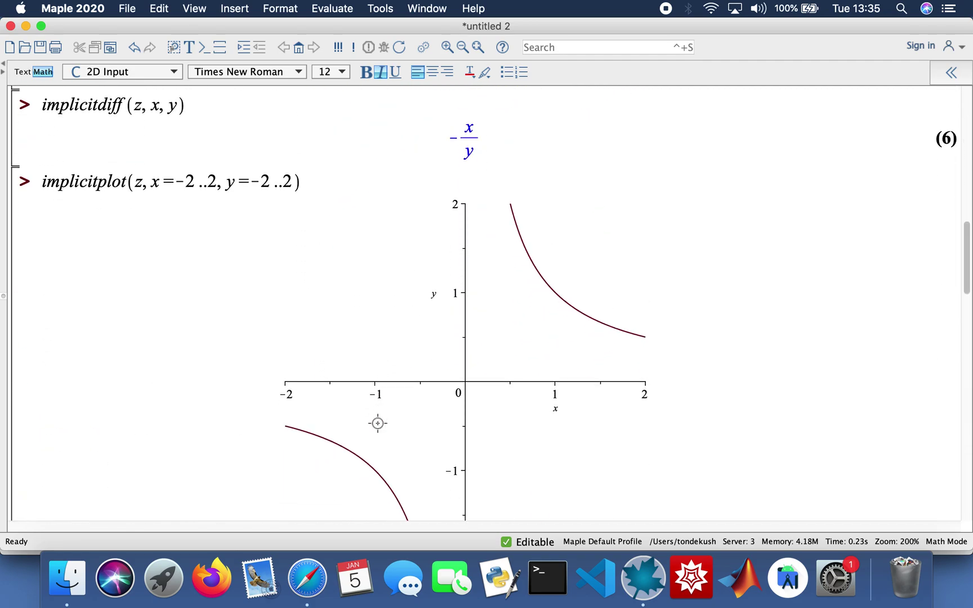
{"action": "scroll", "coordinate": [377, 423], "scroll_direction": "down", "scroll_amount": 20}
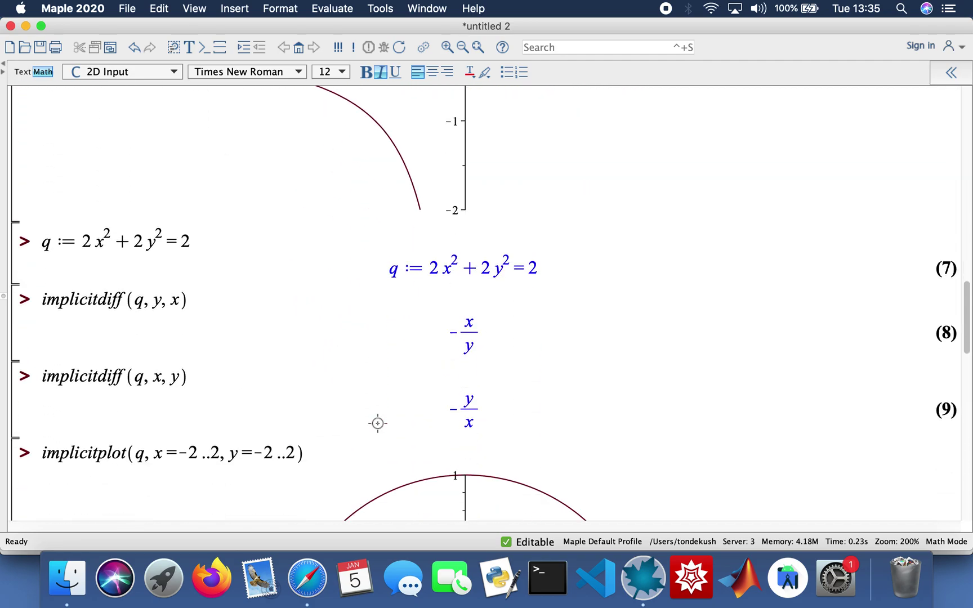
{"action": "scroll", "coordinate": [377, 423], "scroll_direction": "down", "scroll_amount": 15}
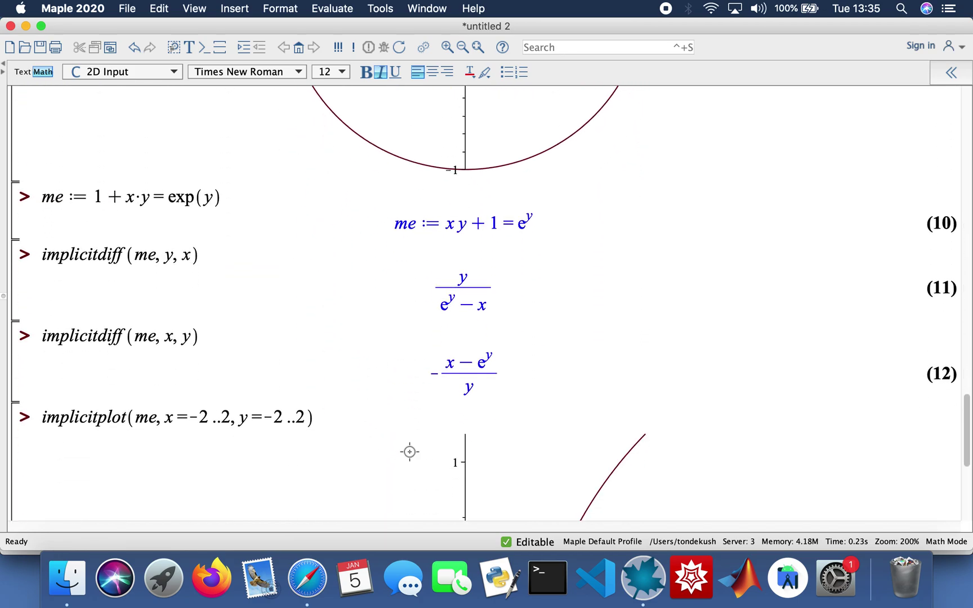
{"action": "scroll", "coordinate": [410, 451], "scroll_direction": "down", "scroll_amount": 2}
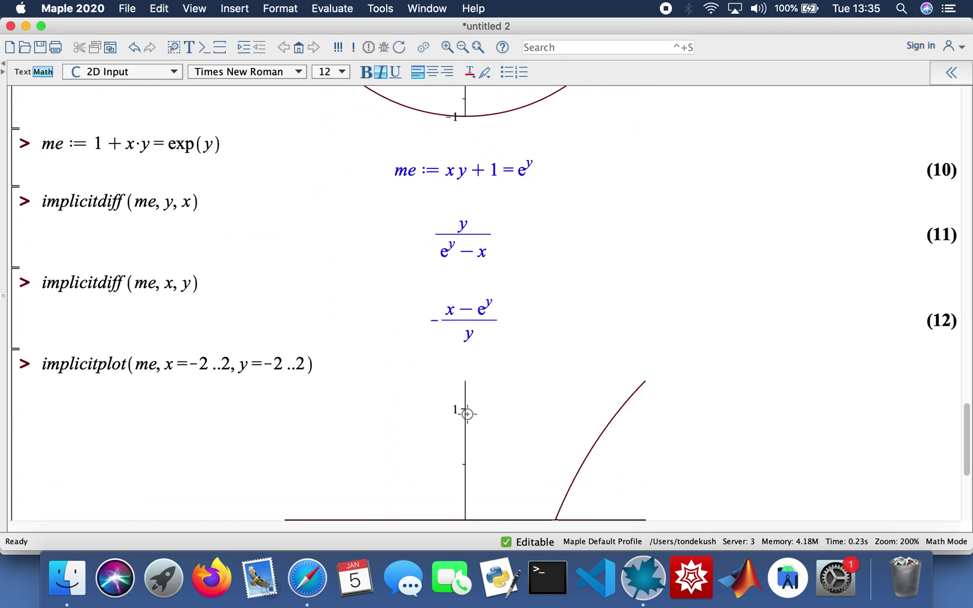
{"action": "scroll", "coordinate": [464, 410], "scroll_direction": "down", "scroll_amount": 4}
{"action": "scroll", "coordinate": [466, 414], "scroll_direction": "down", "scroll_amount": 1}
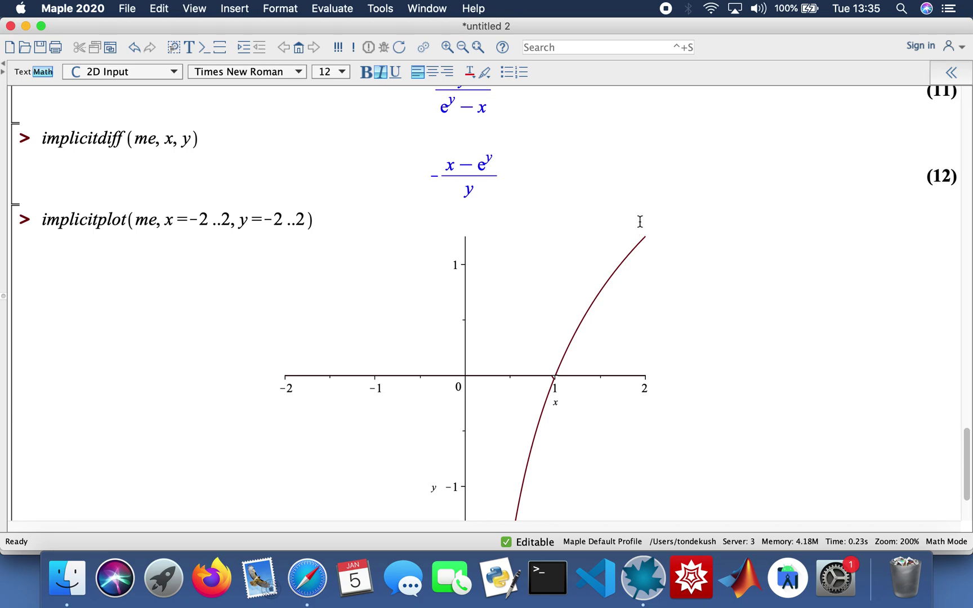